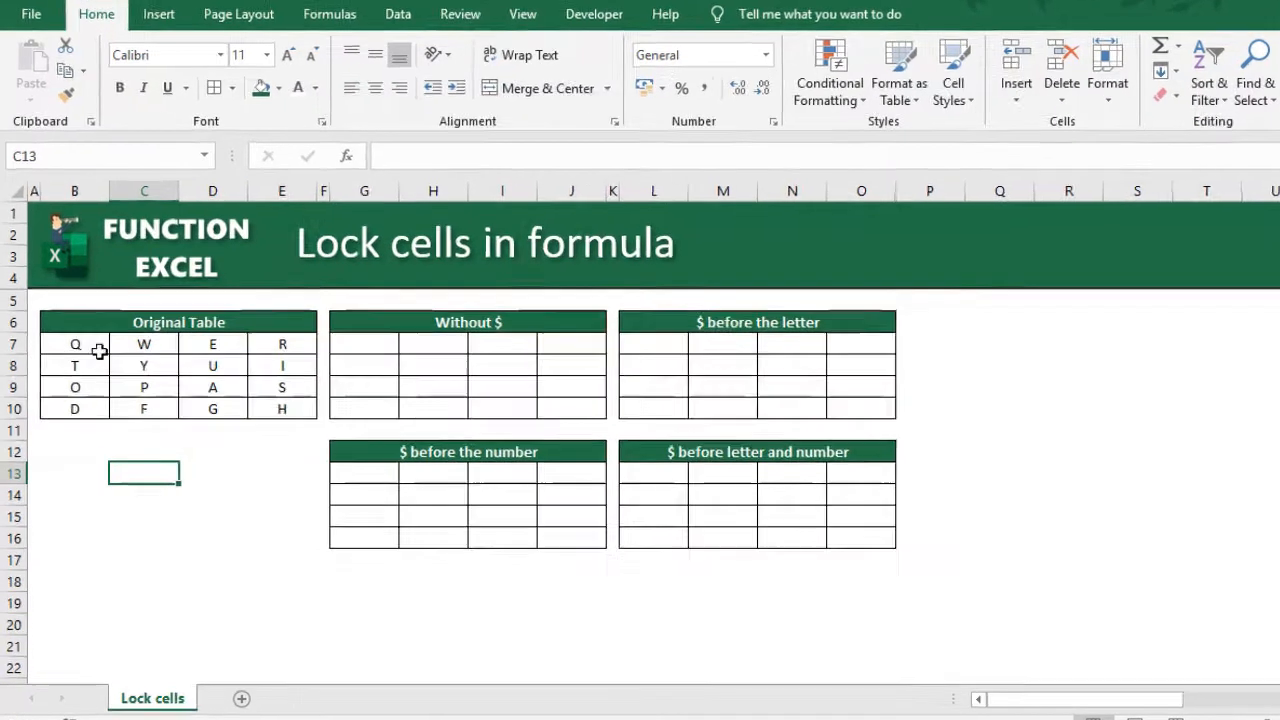
# - Enter the relative reference =B7 in cell G7, the first cell of the Without $ table
pyautogui.moveTo(100, 351); pyautogui.dragTo(263, 409)
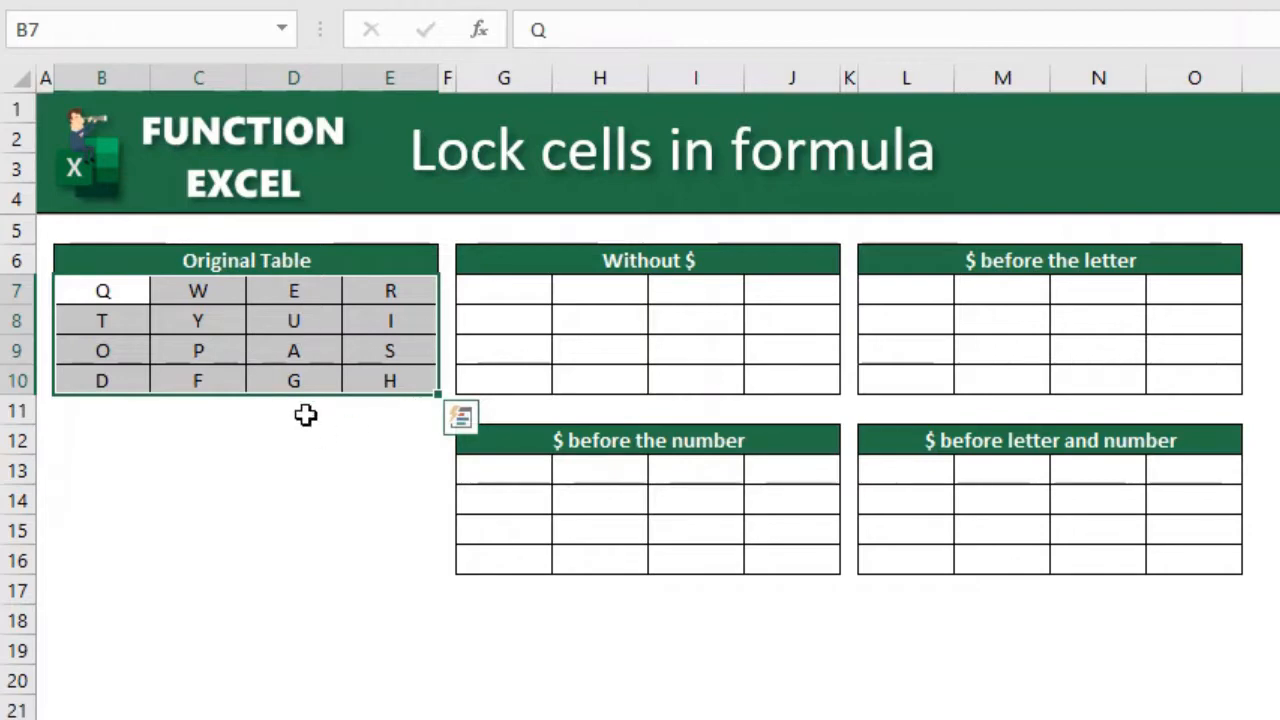
pyautogui.click(514, 312)
pyautogui.click(515, 290)
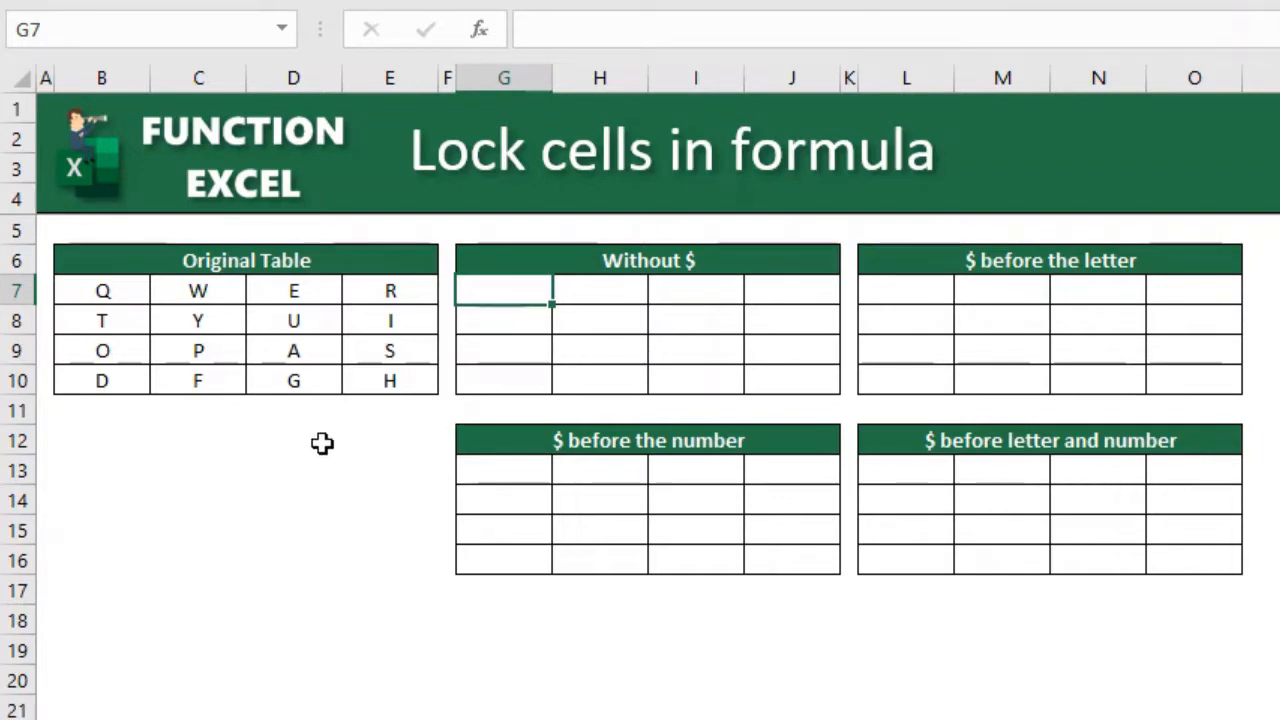
pyautogui.write('=')
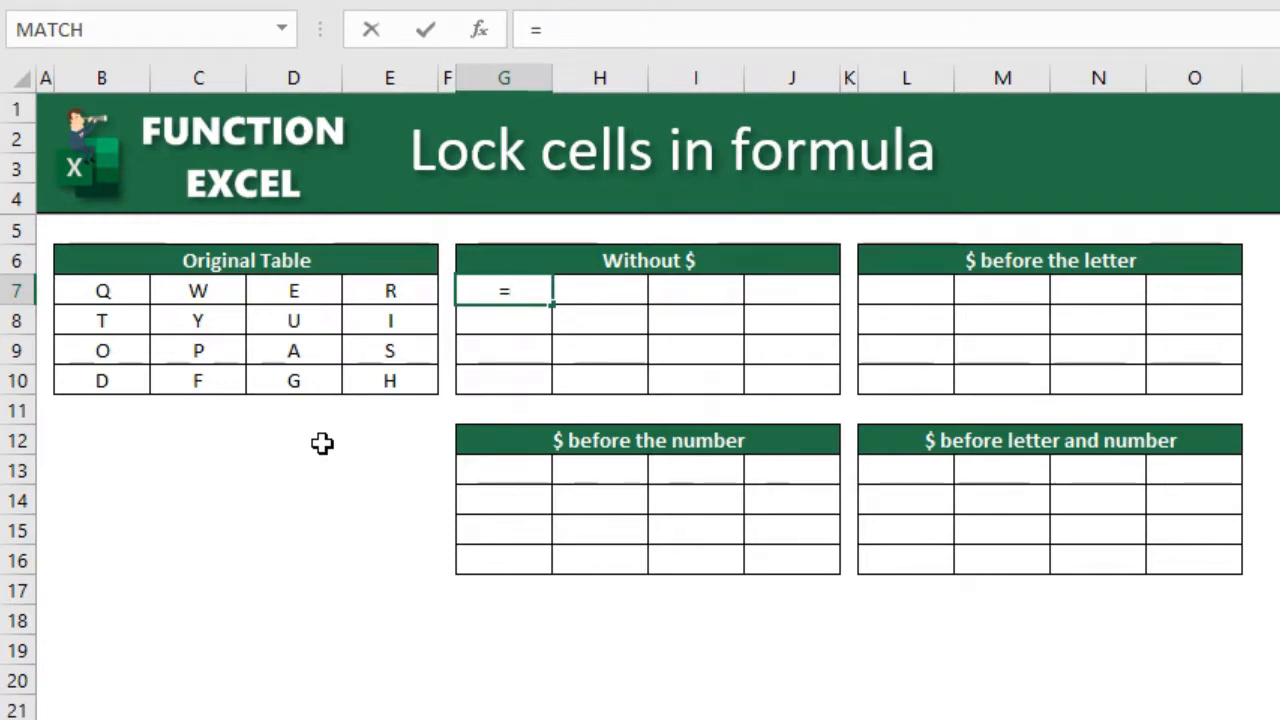
pyautogui.press('Left')
pyautogui.press('Left')
pyautogui.press('Left')
pyautogui.press('Left')
pyautogui.press('Left')
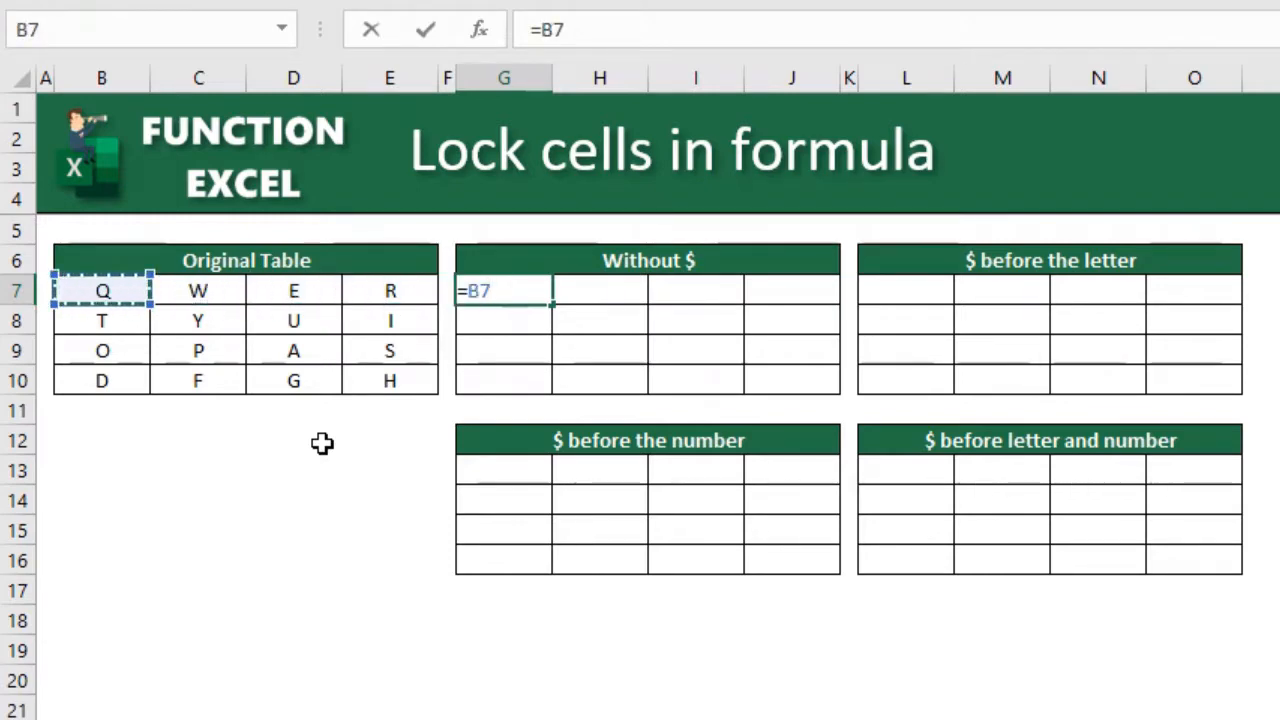
pyautogui.press('Return')
# - Copy the formula in G7 into the whole Without $ table, range G7:J10
pyautogui.press('Up')
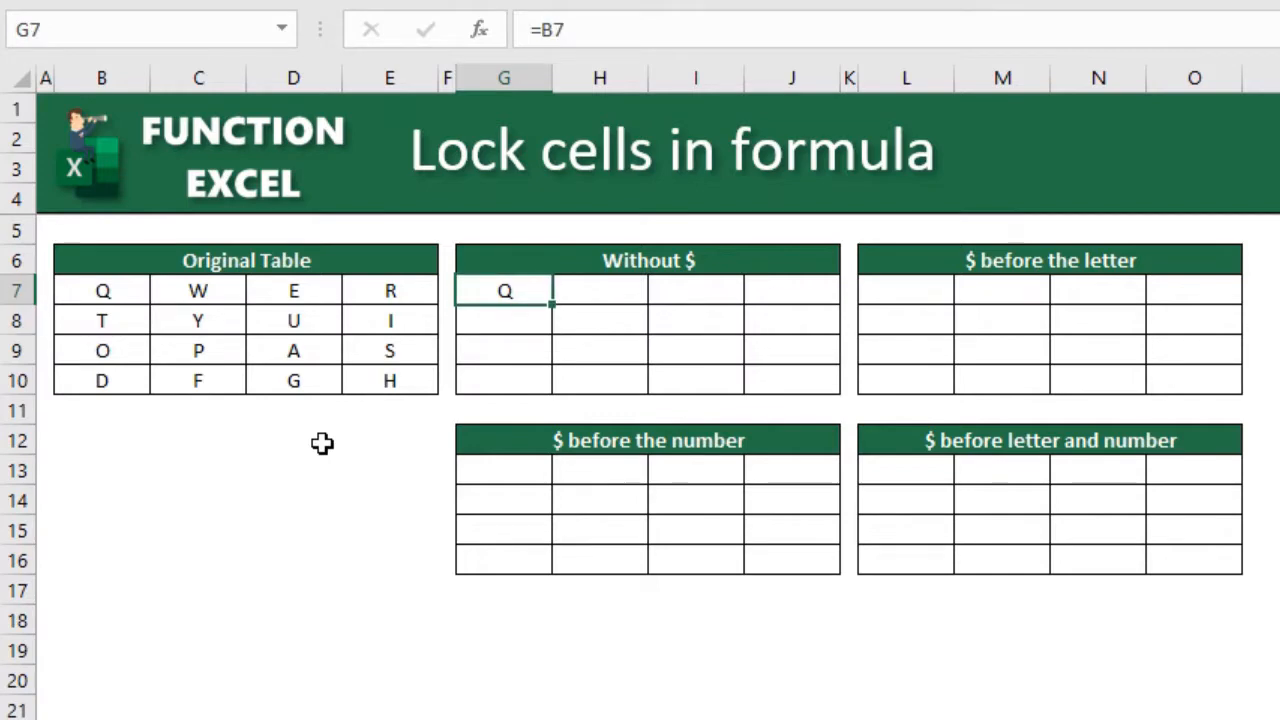
pyautogui.hotkey('ctrl', 'c')
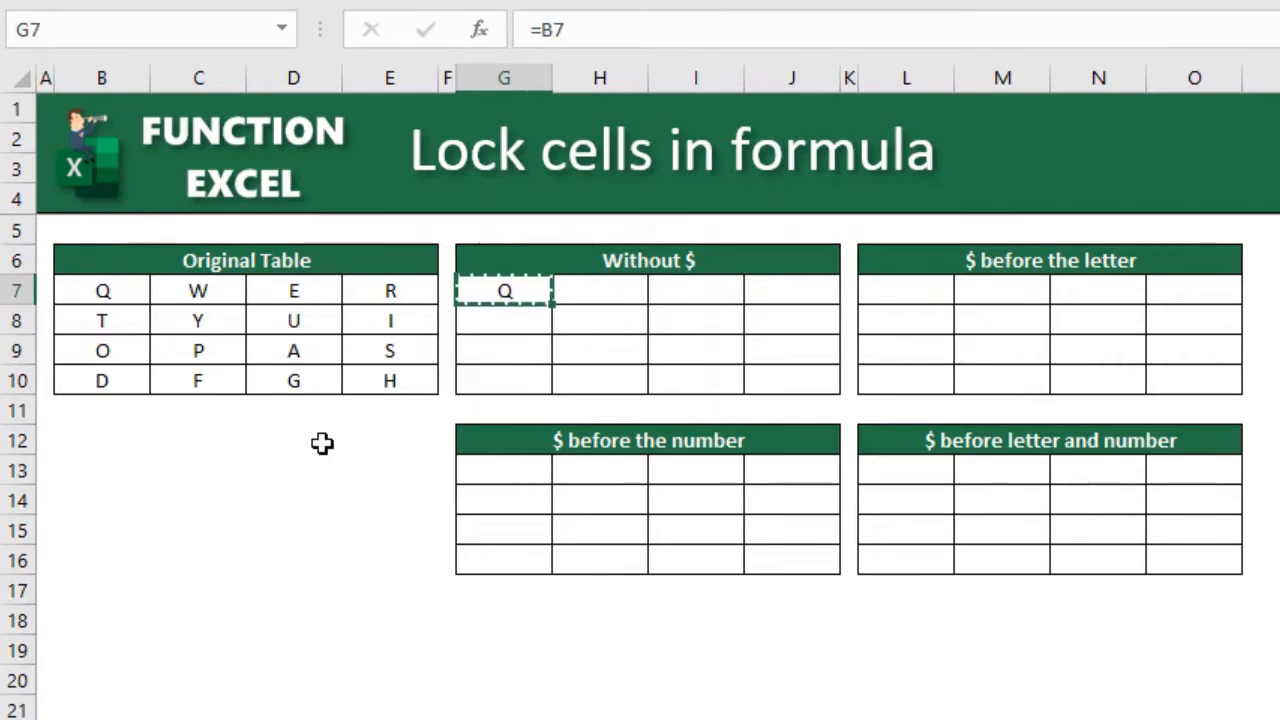
pyautogui.hotkey('shift', 'Right')
pyautogui.hotkey('shift', 'Down')
pyautogui.hotkey('shift', 'Down')
pyautogui.hotkey('shift', 'Right')
pyautogui.hotkey('shift', 'Right')
pyautogui.hotkey('shift', 'Down')
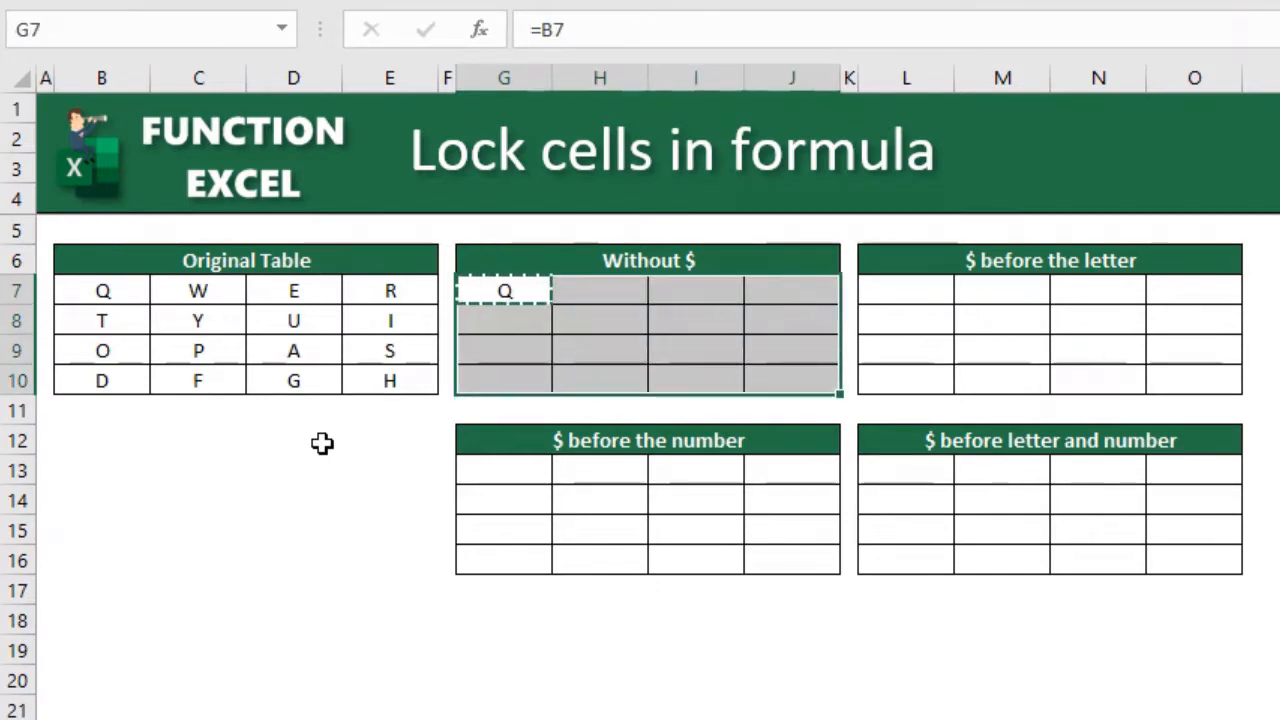
pyautogui.hotkey('ctrl', 'v')
pyautogui.hotkey('shift', 'BackSpace')
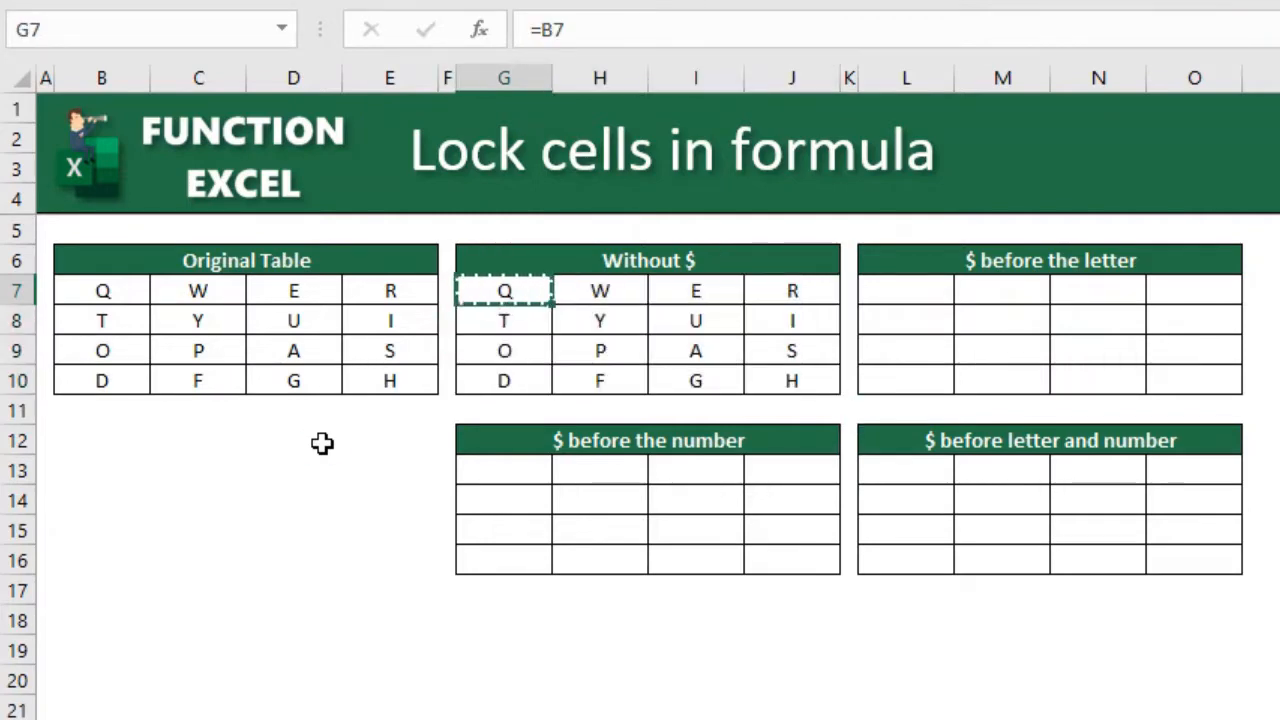
pyautogui.press('Escape')
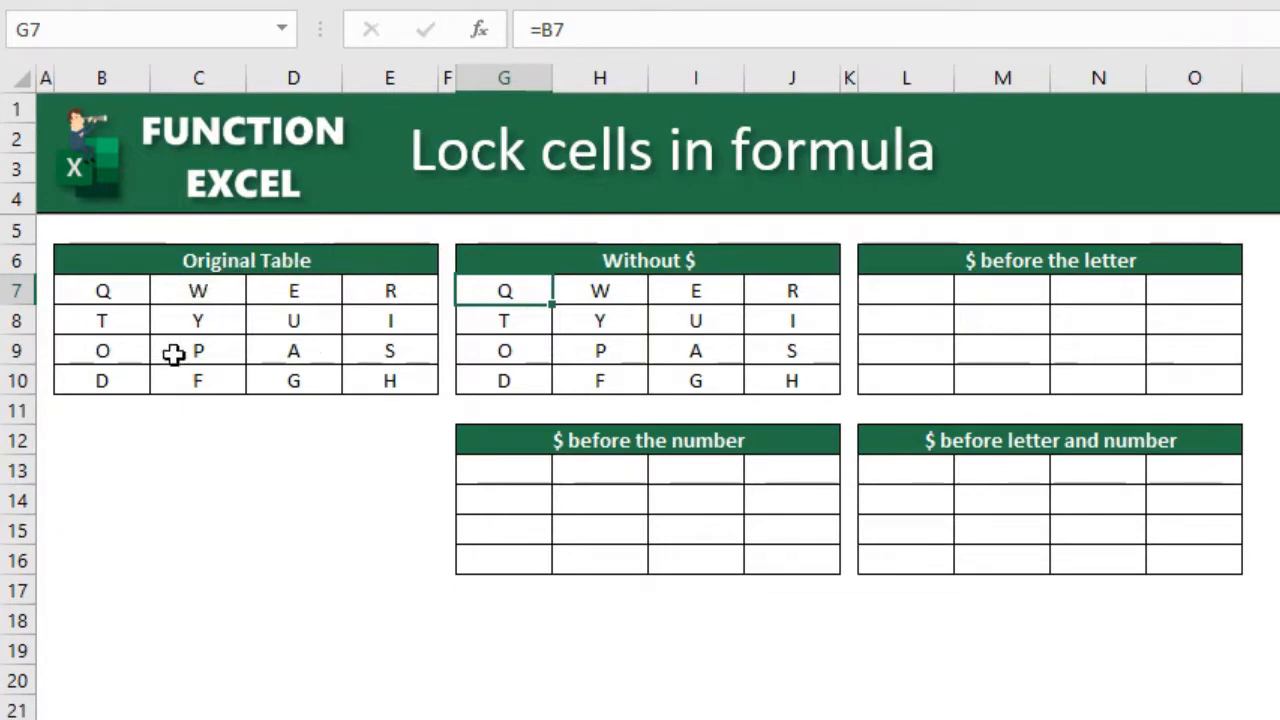
# - Enter the column-locked reference =$B7 in cell L7 of the $ before the letter table
pyautogui.click(894, 292)
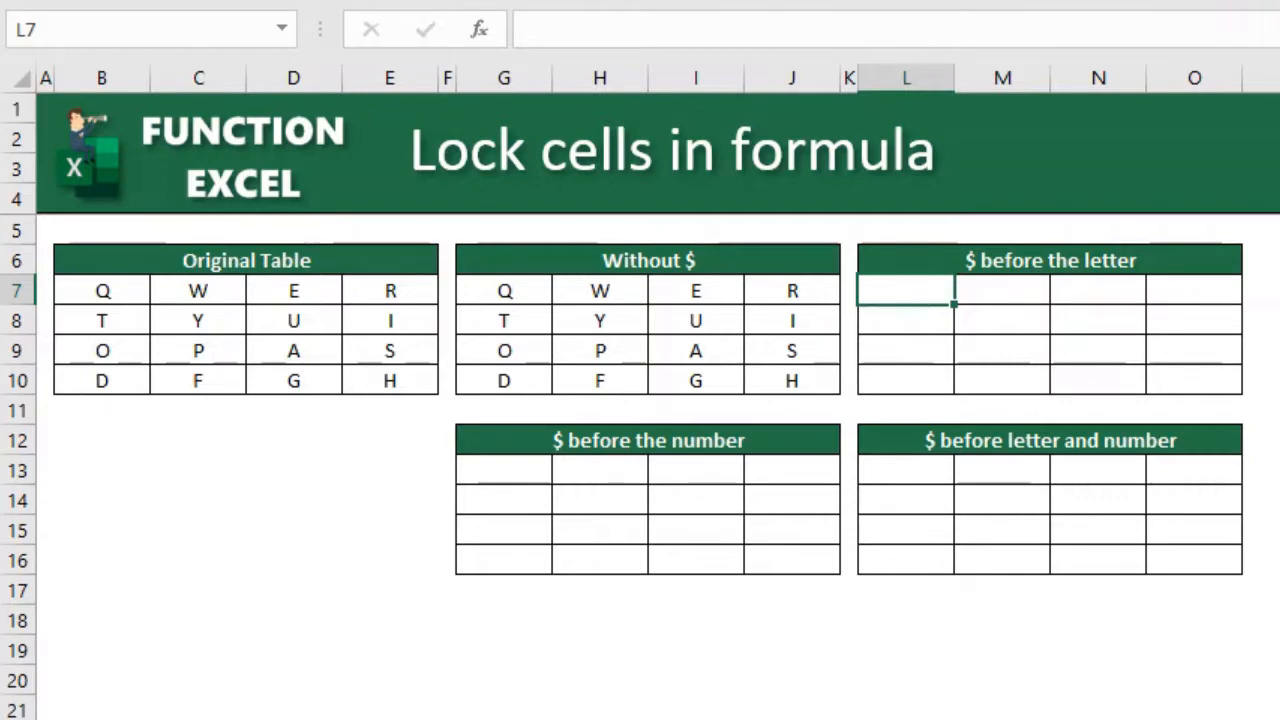
pyautogui.write('=')
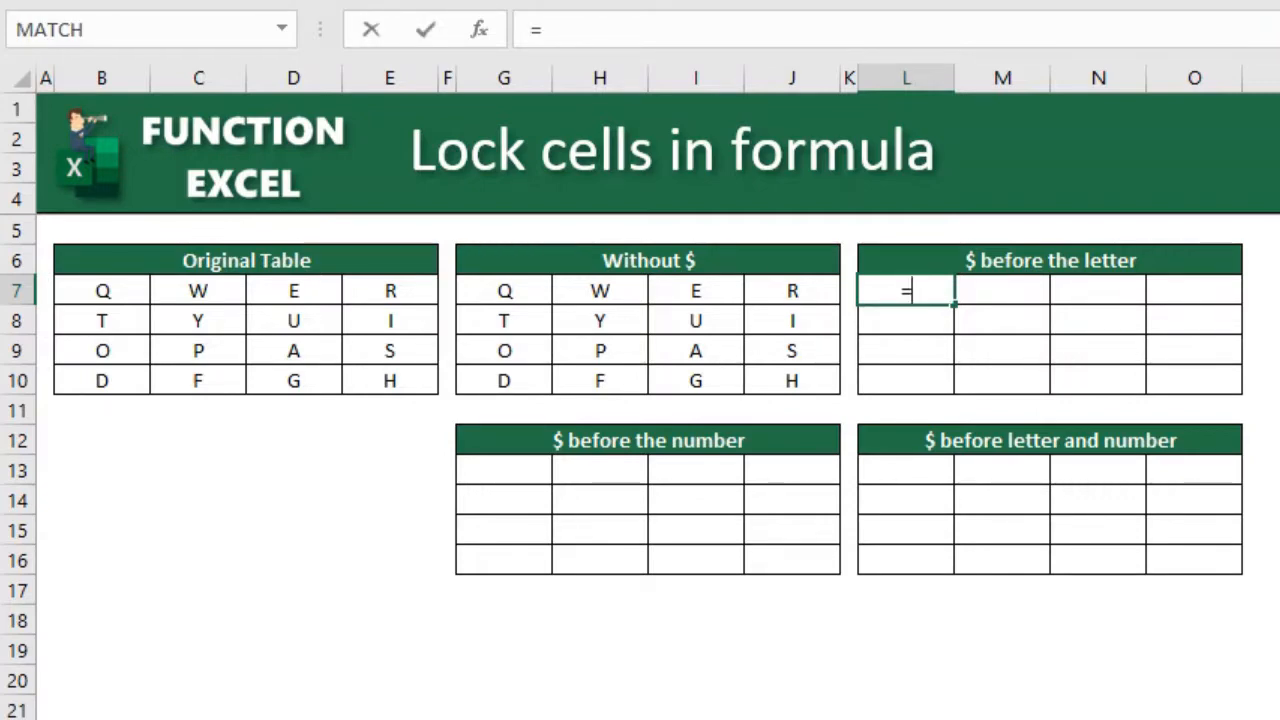
pyautogui.write('$')
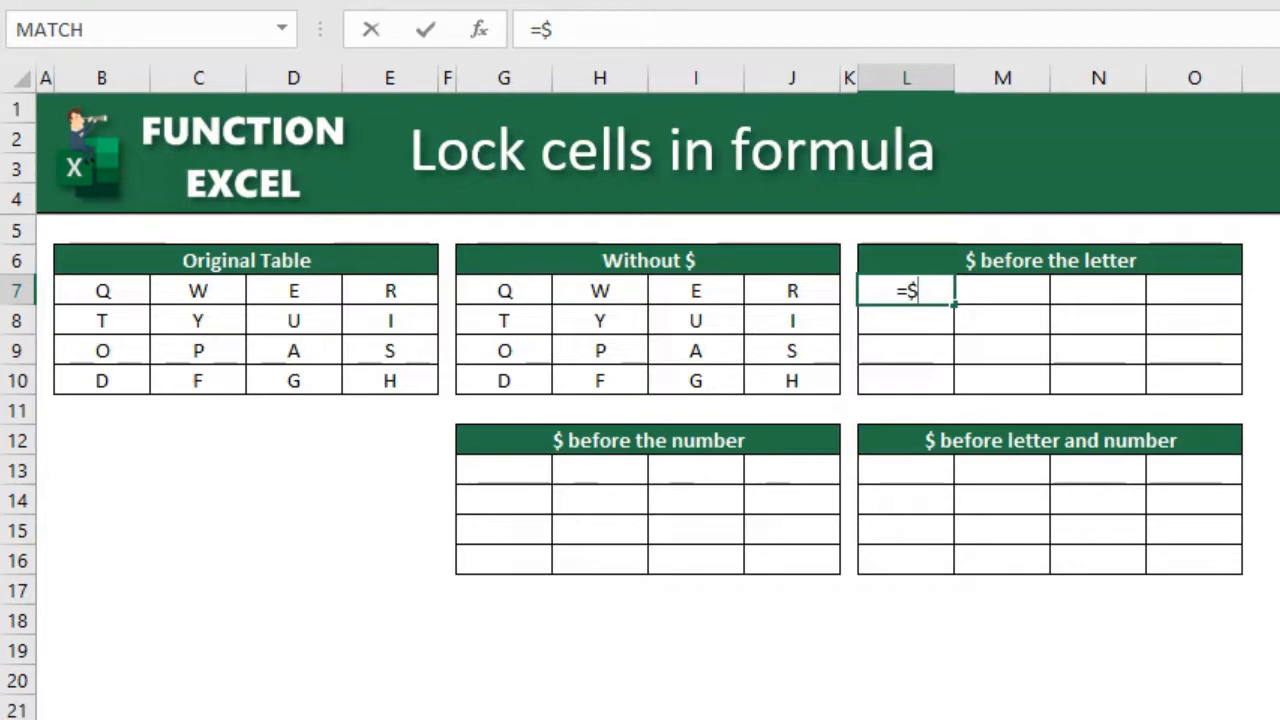
pyautogui.write('B')
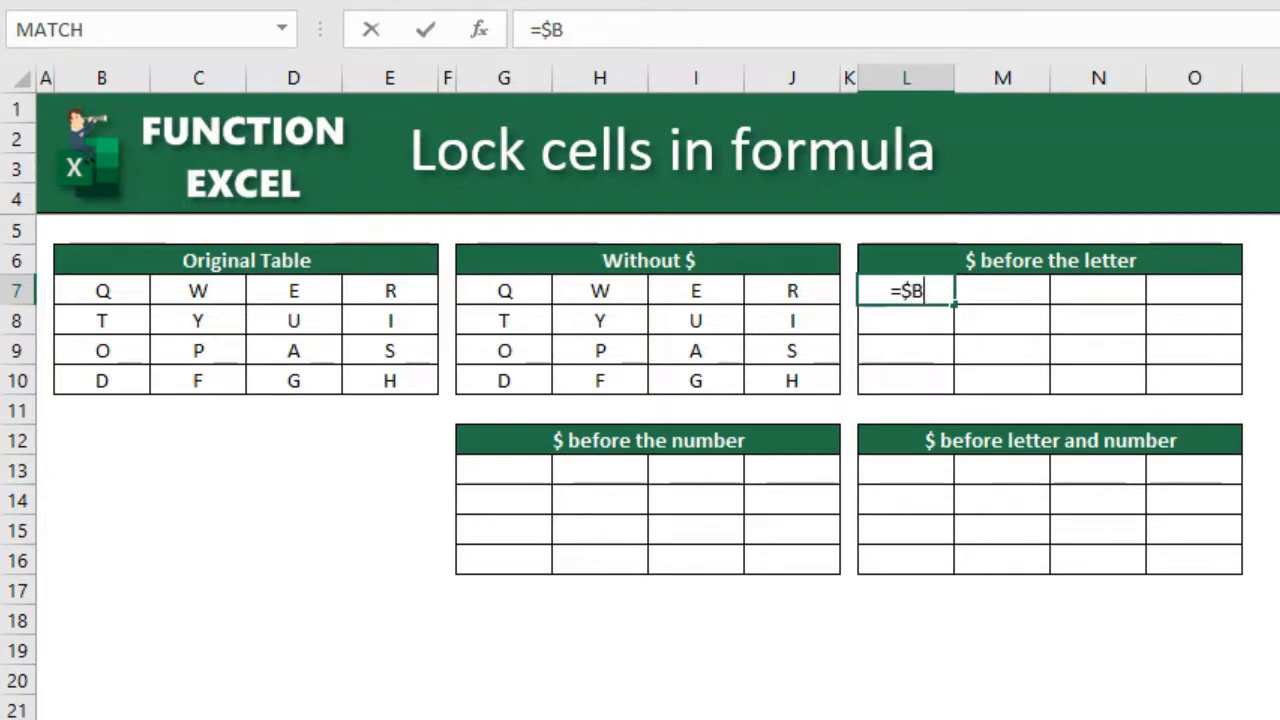
pyautogui.write('7')
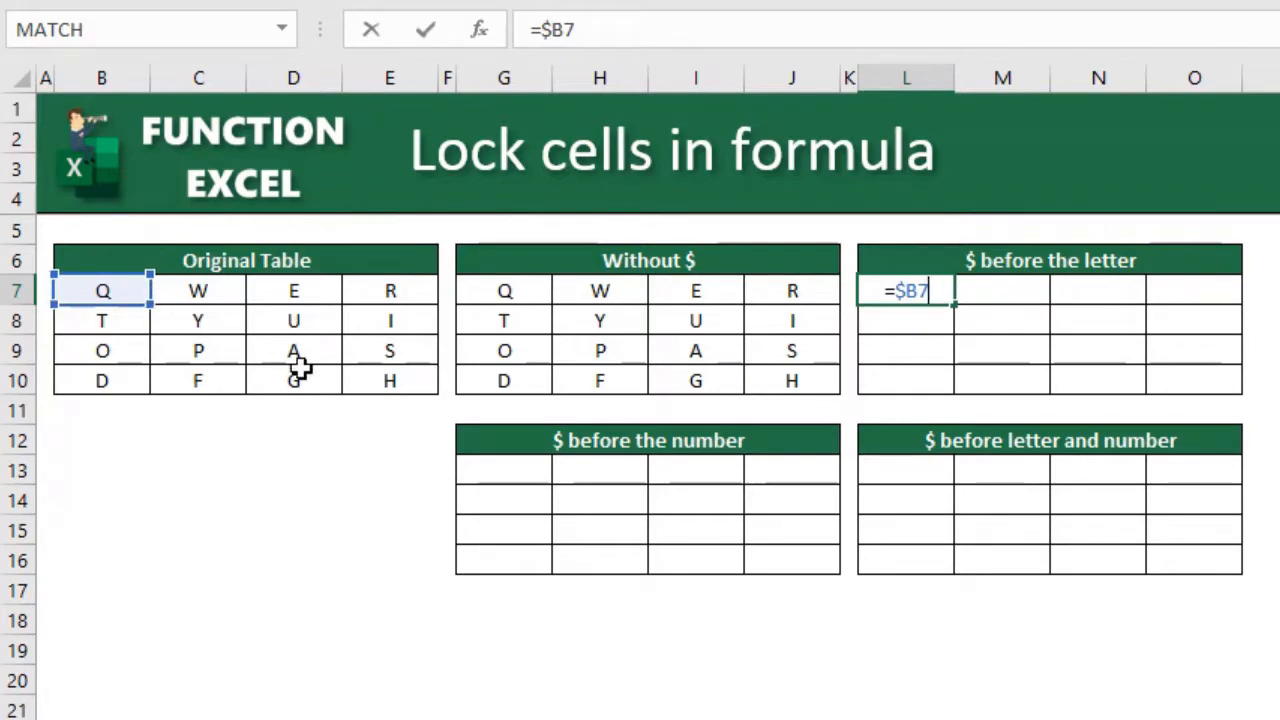
pyautogui.press('Return')
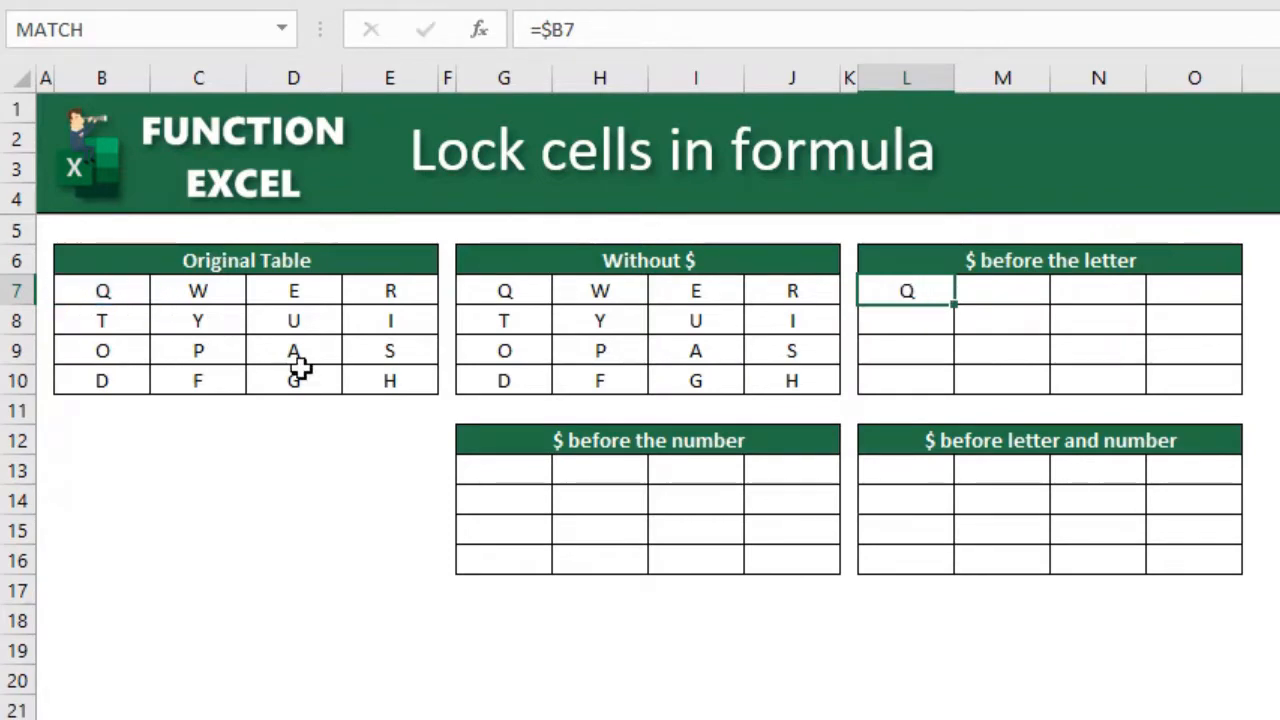
# - Copy the formula in L7 into the whole $ before the letter table, range L7:O10
pyautogui.press('Up')
pyautogui.hotkey('ctrl', 'c')
pyautogui.hotkey('shift', 'Right')
pyautogui.hotkey('shift', 'Down')
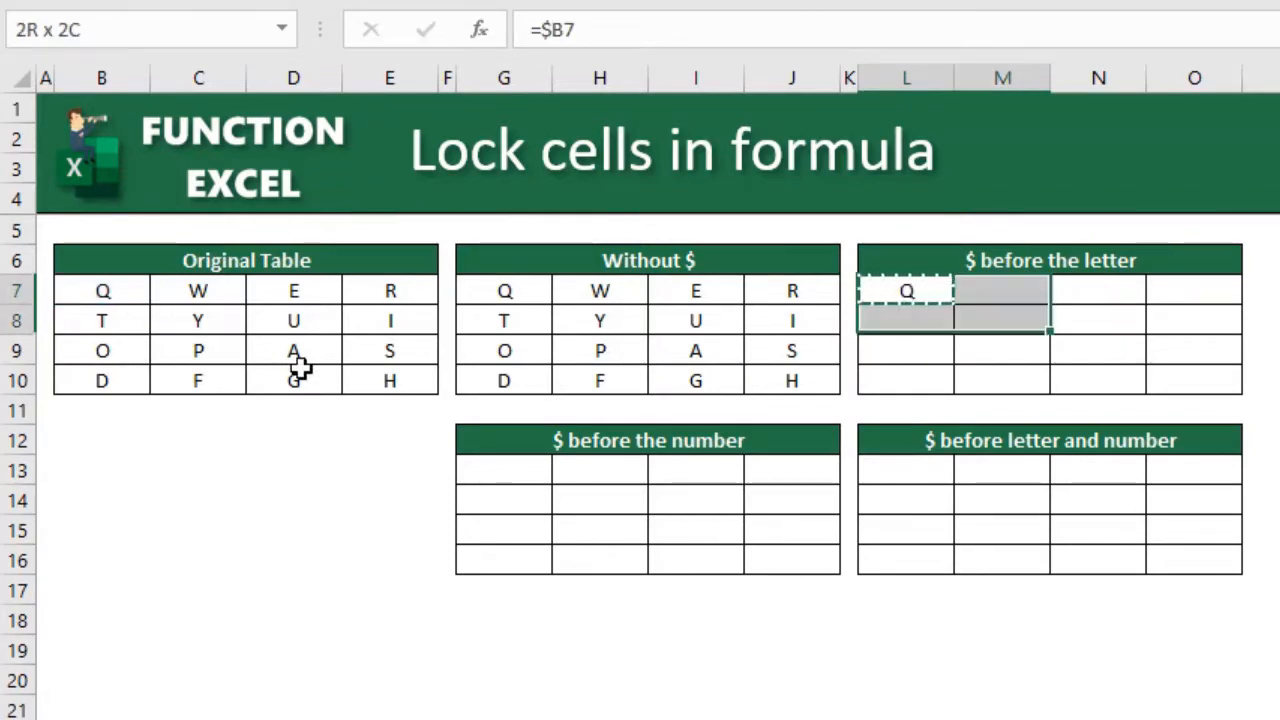
pyautogui.hotkey('shift', 'Right')
pyautogui.hotkey('shift', 'Down')
pyautogui.hotkey('shift', 'Right')
pyautogui.hotkey('shift', 'Down')
pyautogui.hotkey('ctrl', 'v')
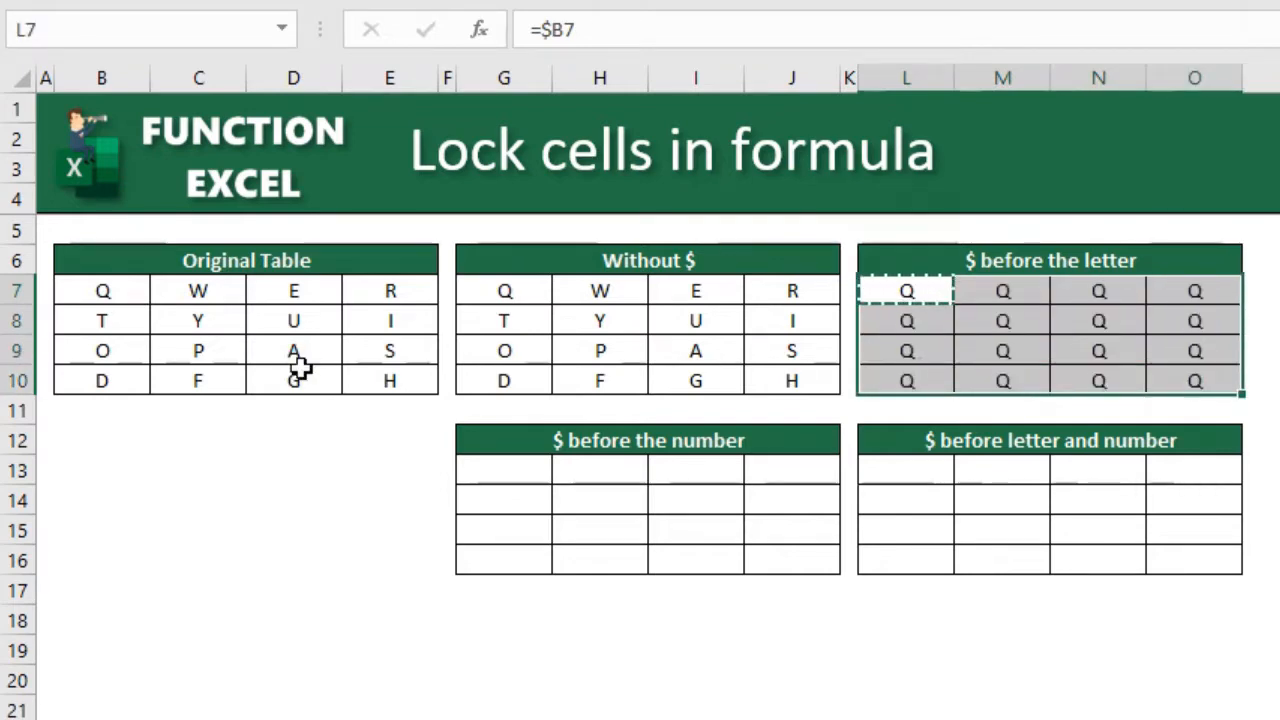
pyautogui.press('Down')
pyautogui.press('Up')
pyautogui.press('Escape')
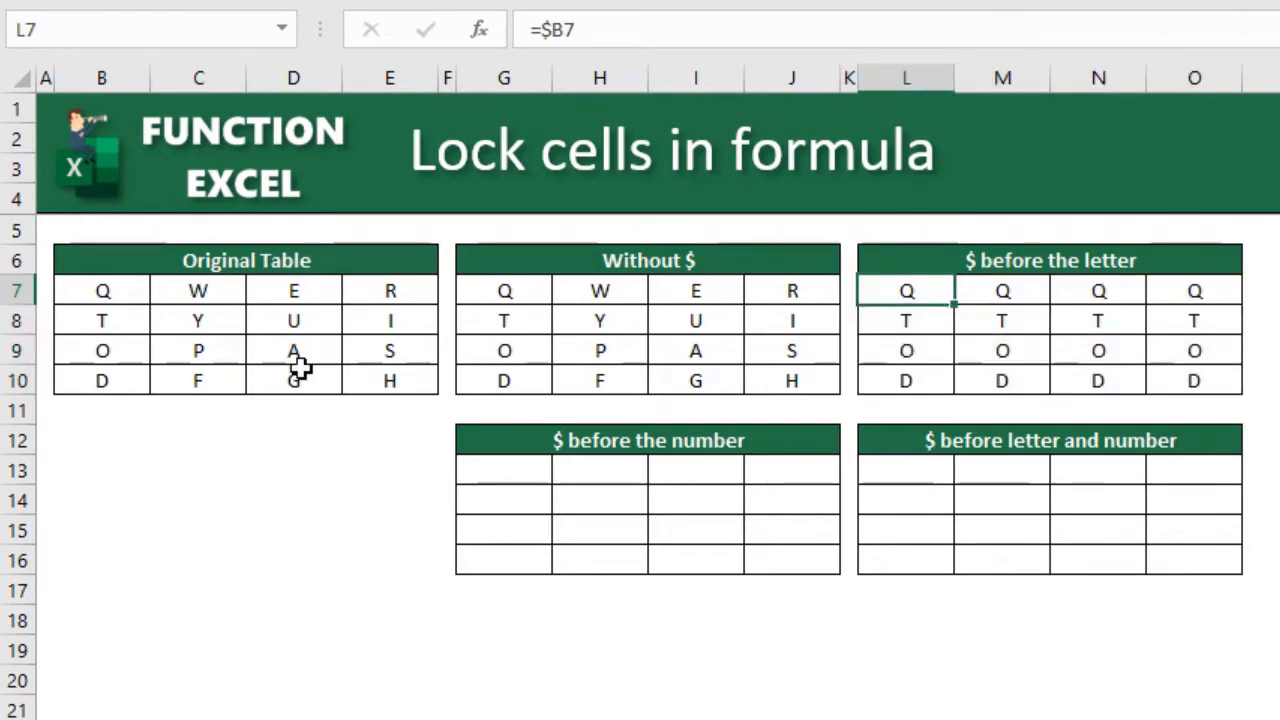
# - Compare columns L and M of the $ before the letter table to see how the locked column behaves
pyautogui.press('Down')
pyautogui.press('Up')
pyautogui.press('Down')
pyautogui.hotkey('ctrl', 'space')
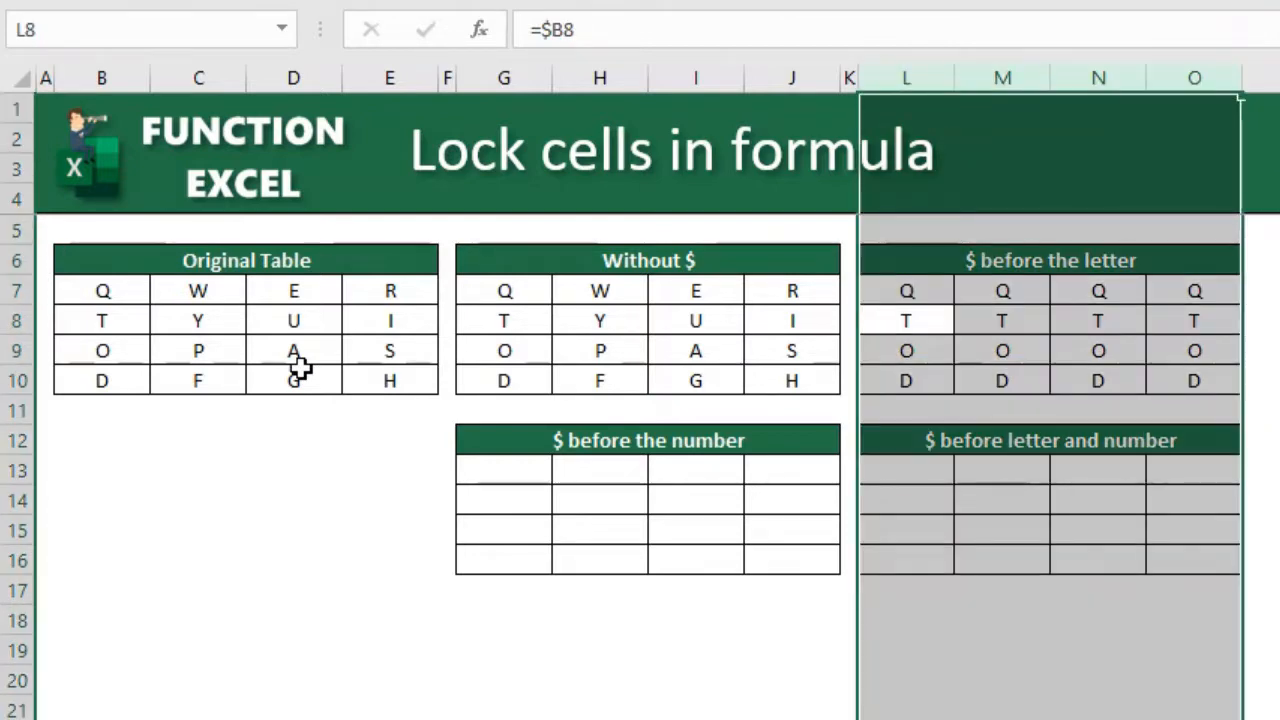
pyautogui.click(915, 80)
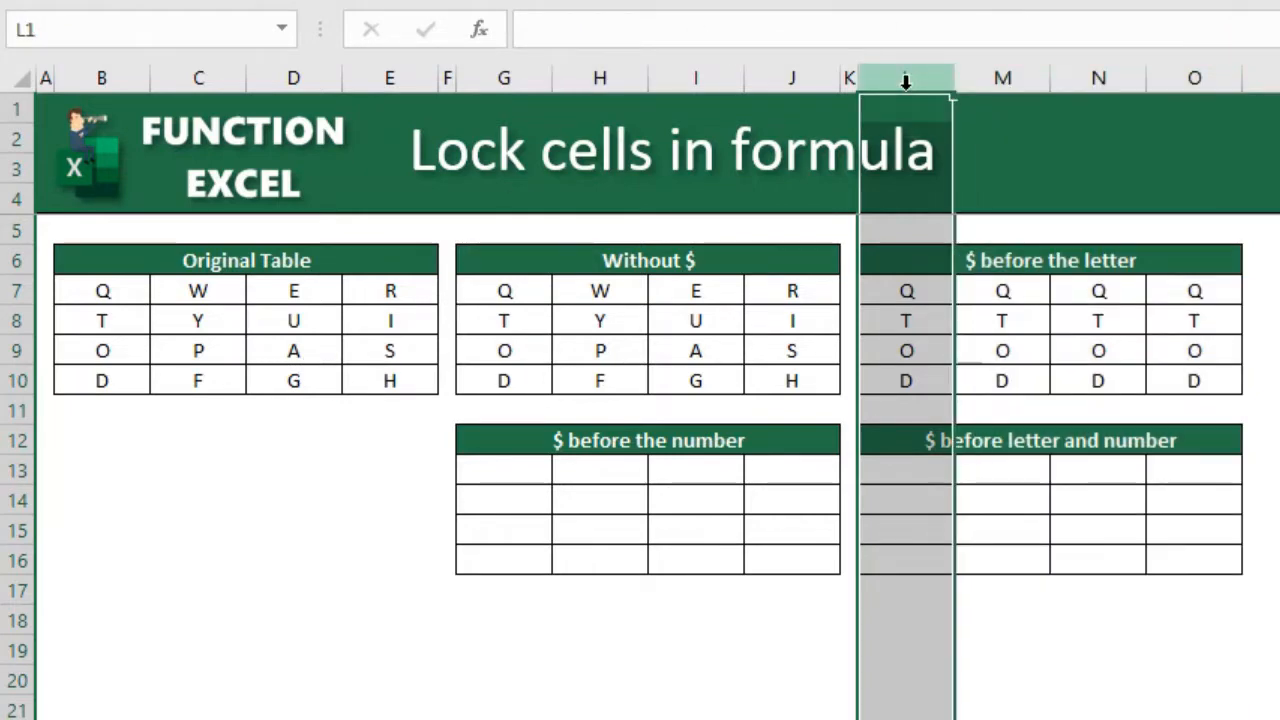
pyautogui.click(1006, 78)
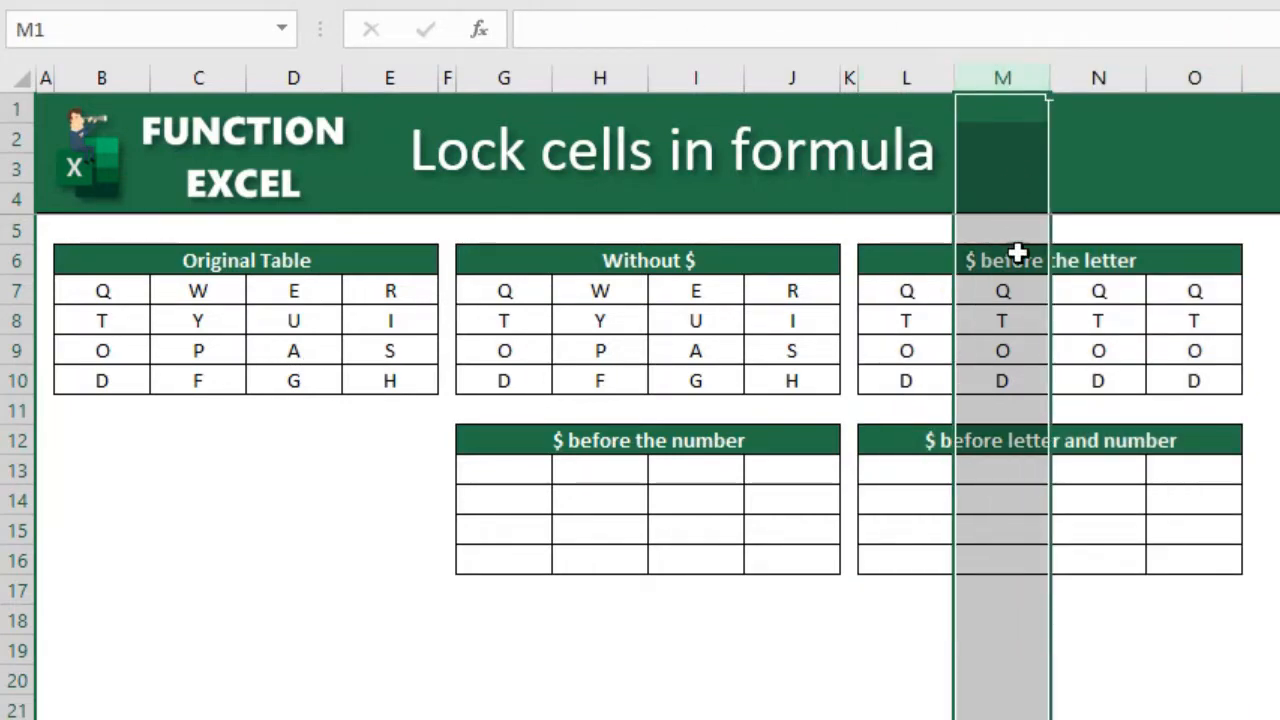
# - Inspect the copied formulas diagonally from L7 to O10, including the cell that O10 references
pyautogui.click(917, 289)
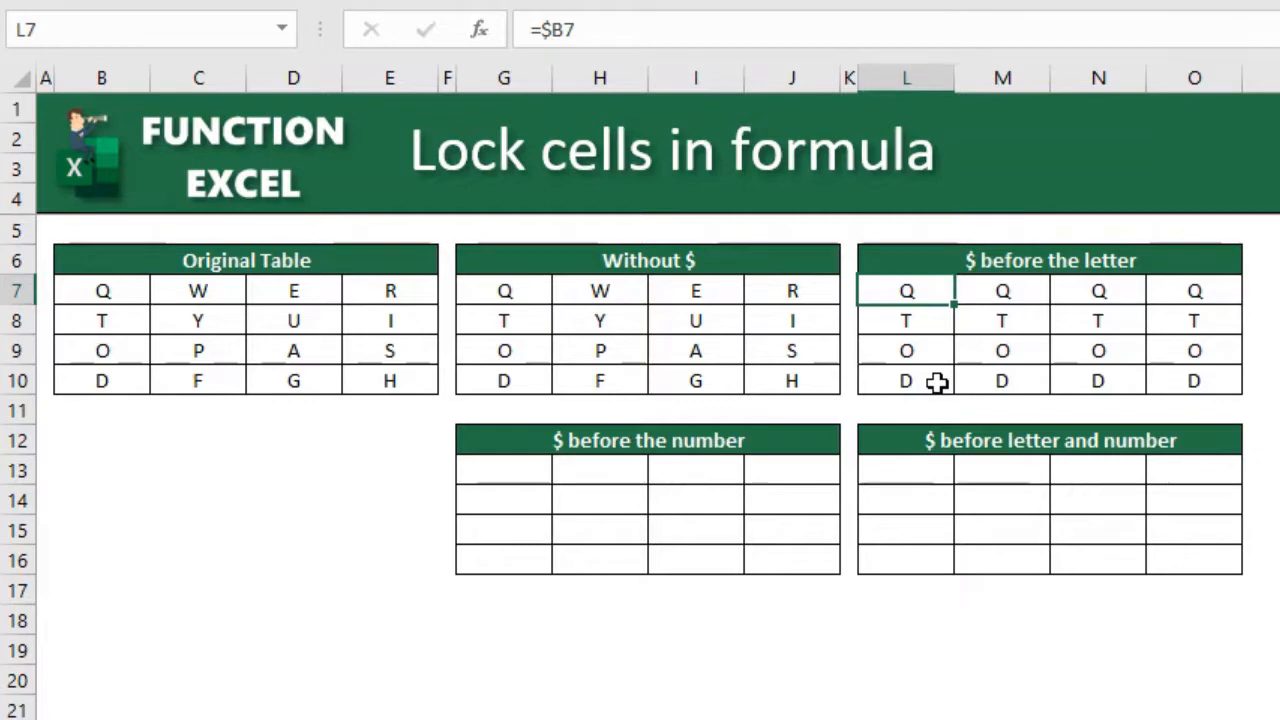
pyautogui.press('Right')
pyautogui.press('Down')
pyautogui.press('Right')
pyautogui.press('Down')
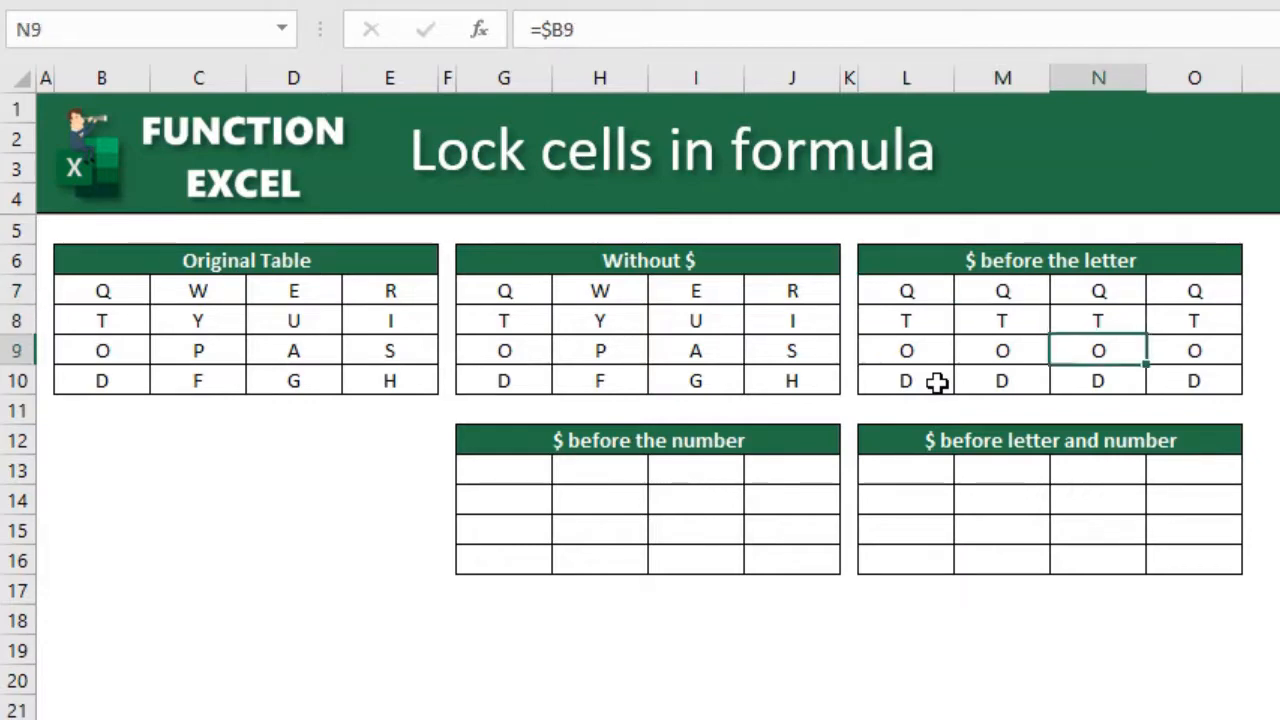
pyautogui.press('Right')
pyautogui.press('Down')
pyautogui.press('F2')
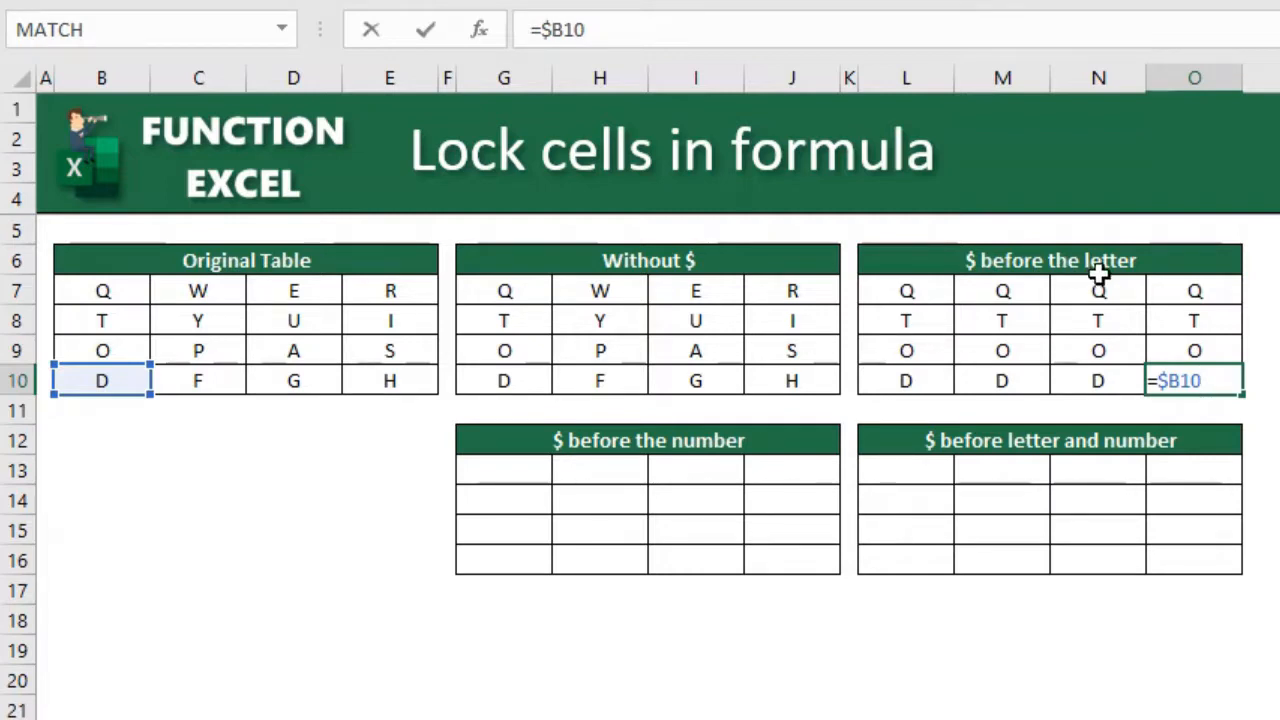
pyautogui.hotkey('ctrl', 'Return')
# - Enter the row-locked reference =B$7 in cell G13 of the $ before the number table
pyautogui.click(506, 467)
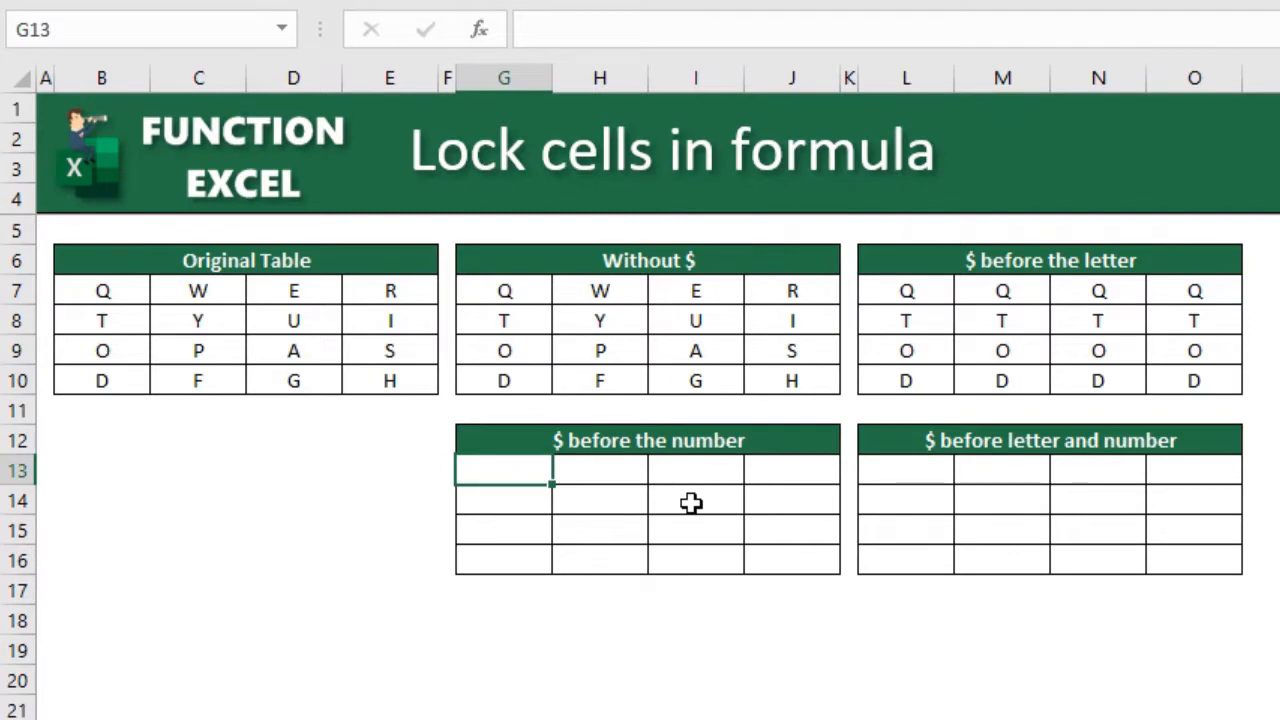
pyautogui.write('=B')
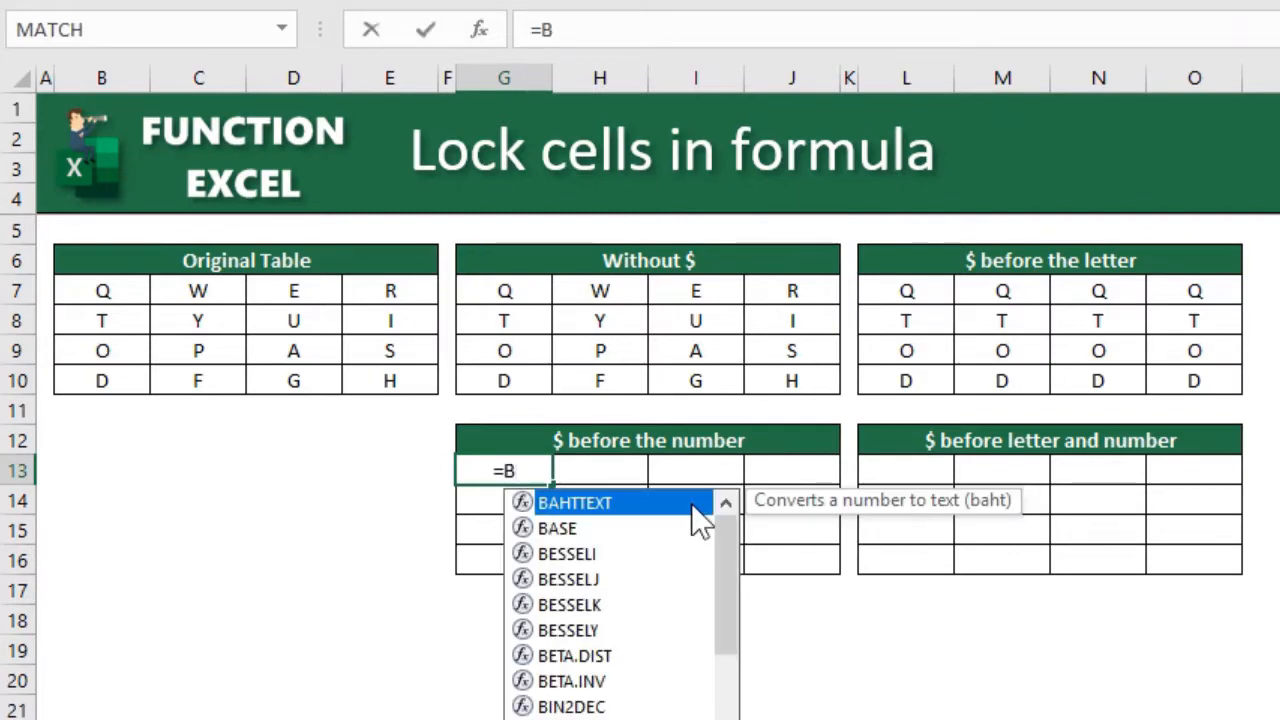
pyautogui.write('$')
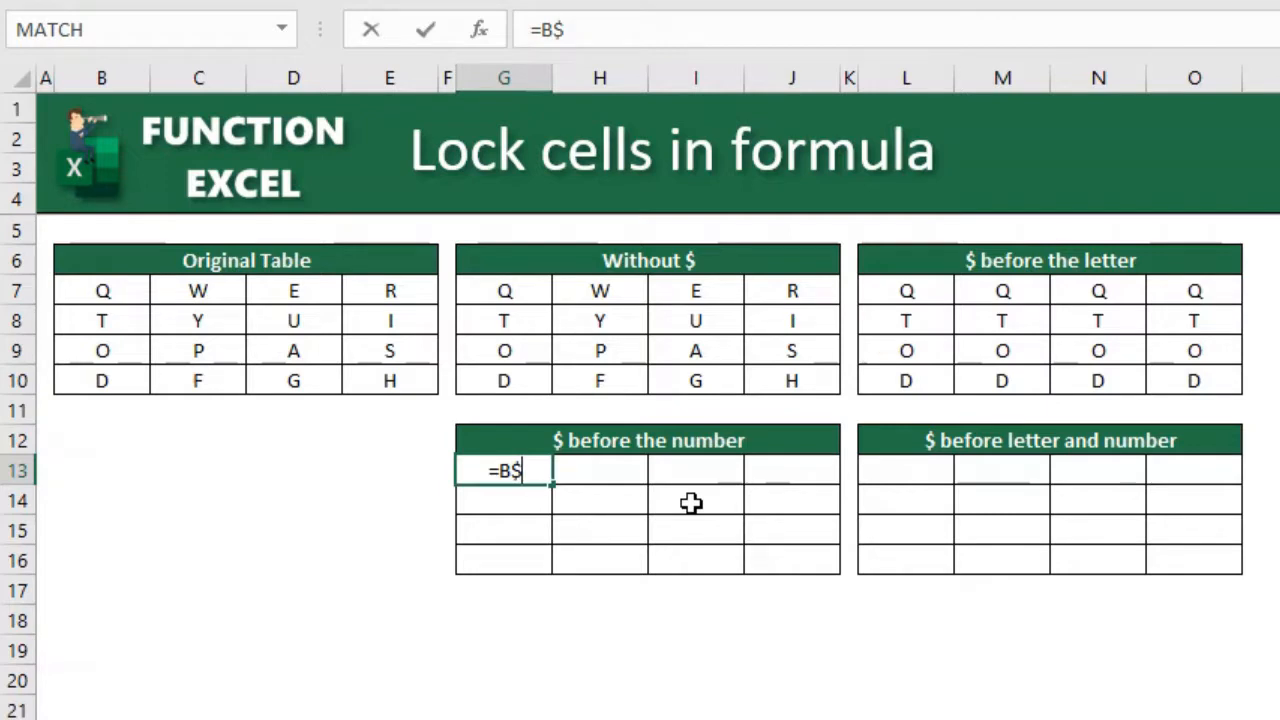
pyautogui.write('7')
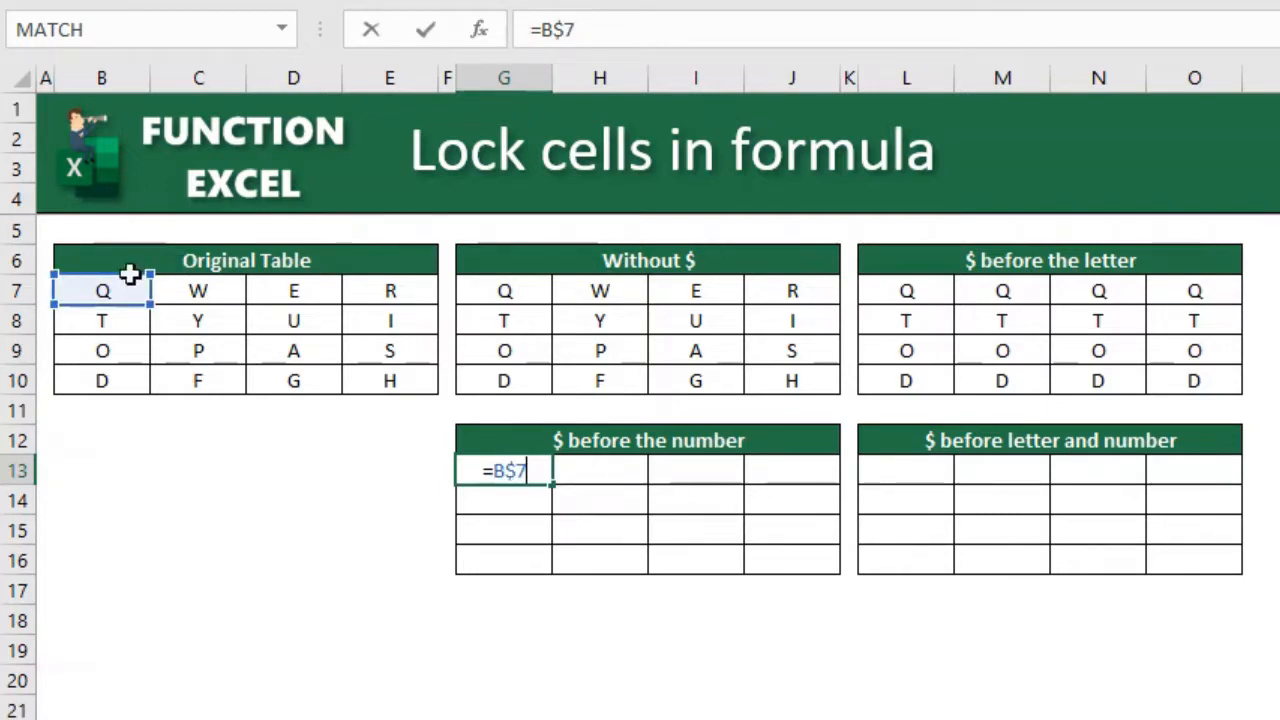
pyautogui.press('Return')
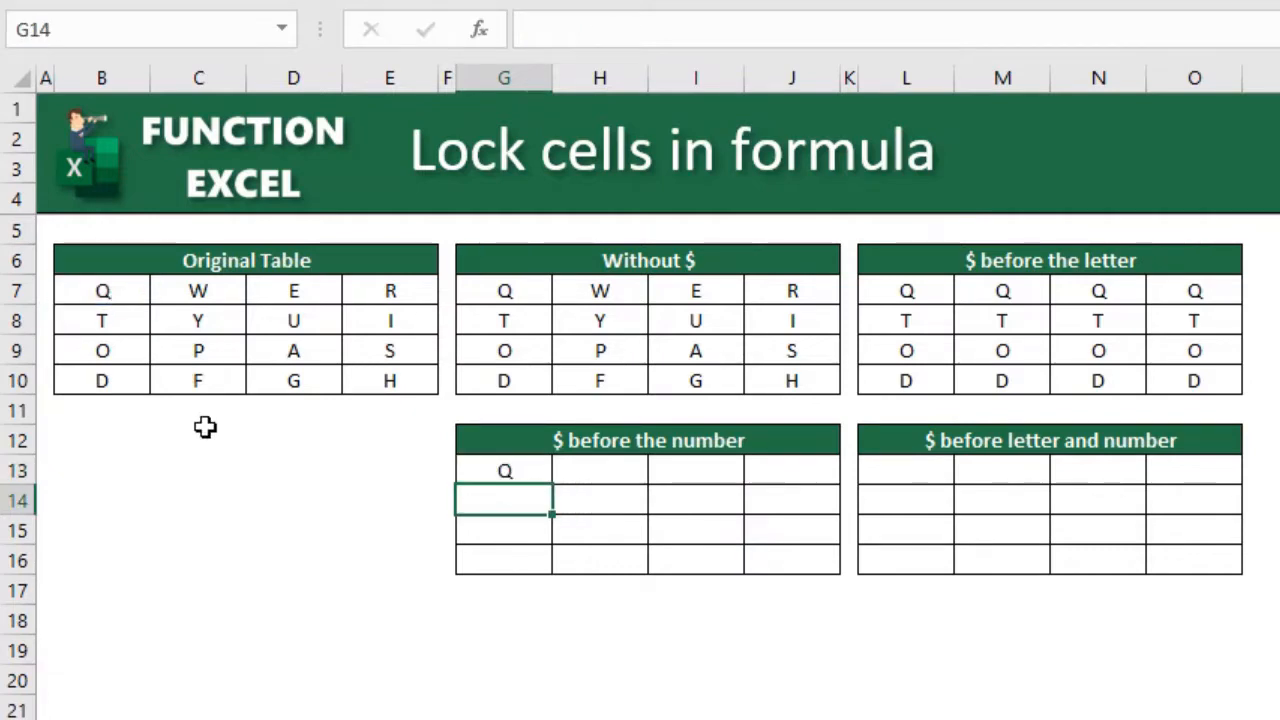
# - Copy the formula in G13 into the whole range G13:J16 and inspect the reference in J16
pyautogui.press('Up')
pyautogui.hotkey('ctrl', 'c')
pyautogui.hotkey('shift', 'Right')
pyautogui.hotkey('shift', 'Right')
pyautogui.hotkey('shift', 'Down')
pyautogui.hotkey('shift', 'Right')
pyautogui.hotkey('shift', 'Down')
pyautogui.hotkey('shift', 'Down')
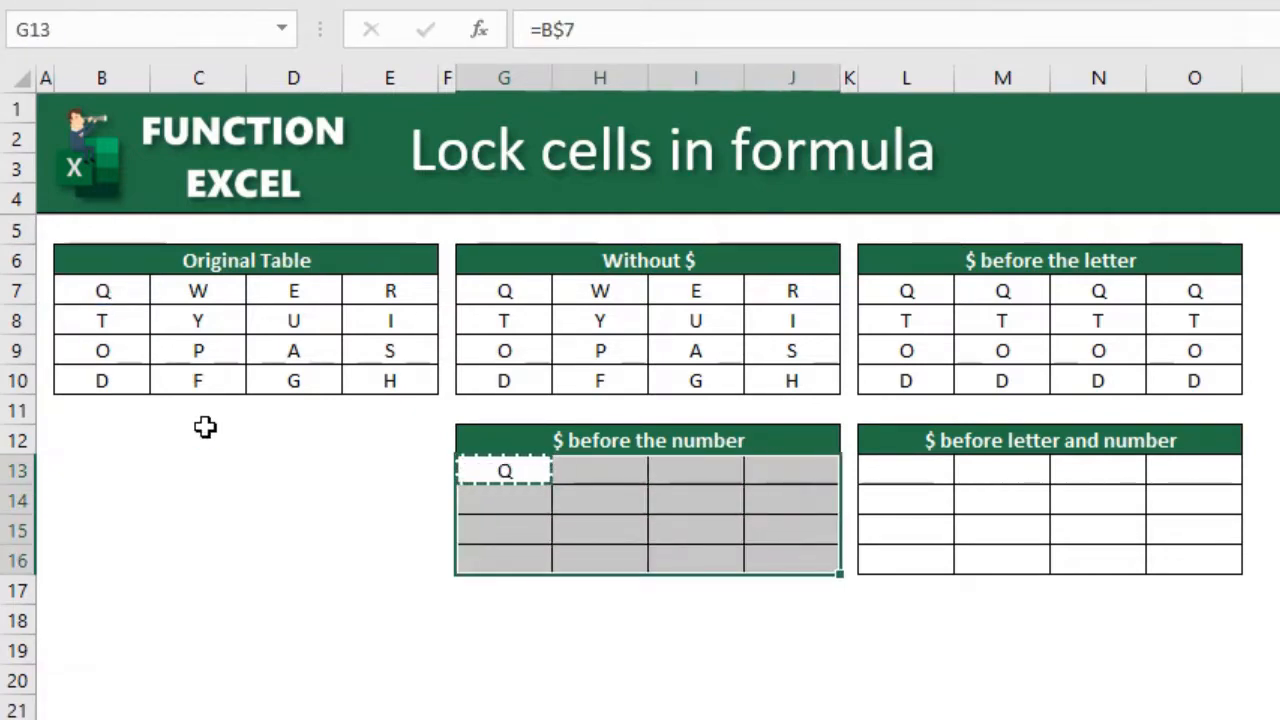
pyautogui.hotkey('ctrl', 'v')
pyautogui.press('Escape')
pyautogui.click(337, 483)
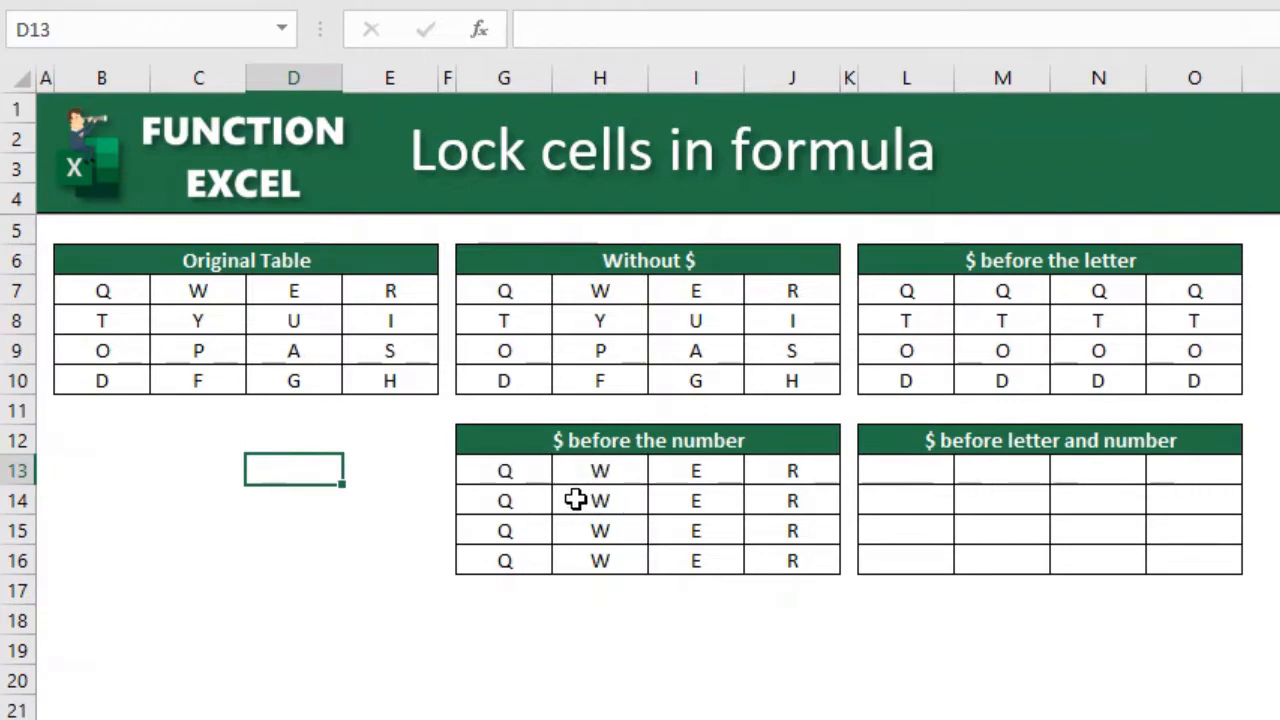
pyautogui.click(814, 566)
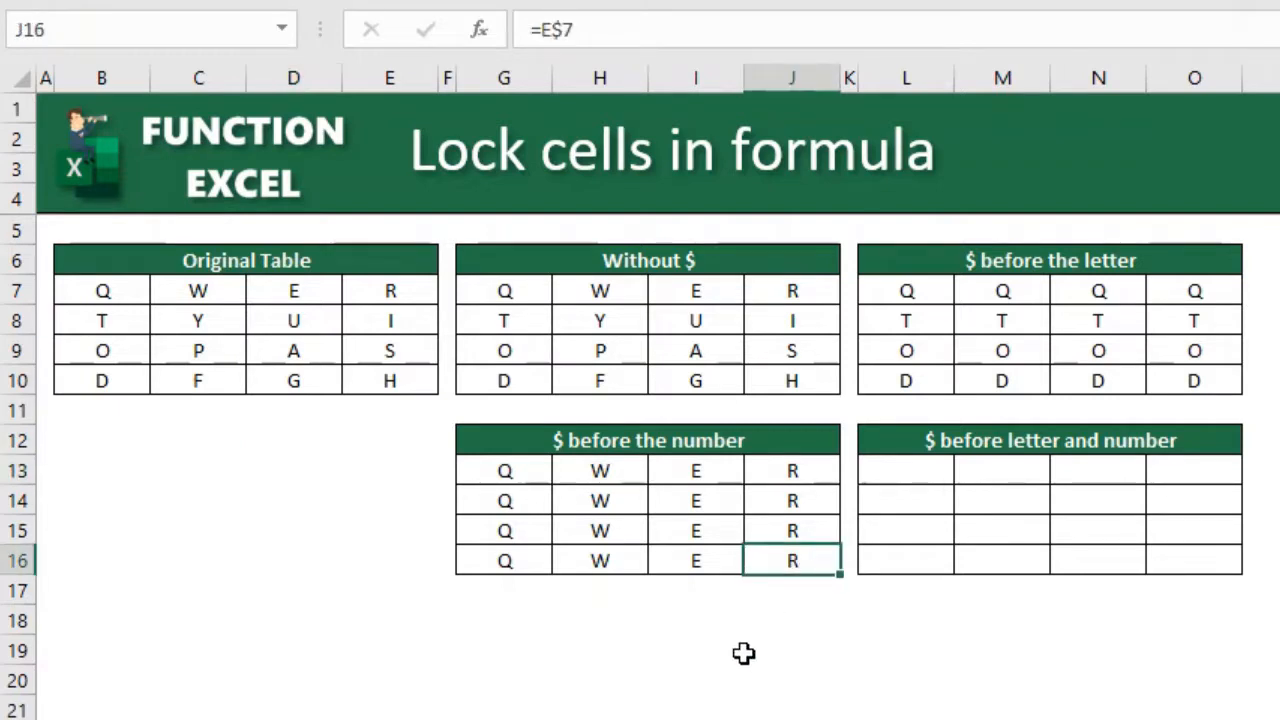
pyautogui.press('F2')
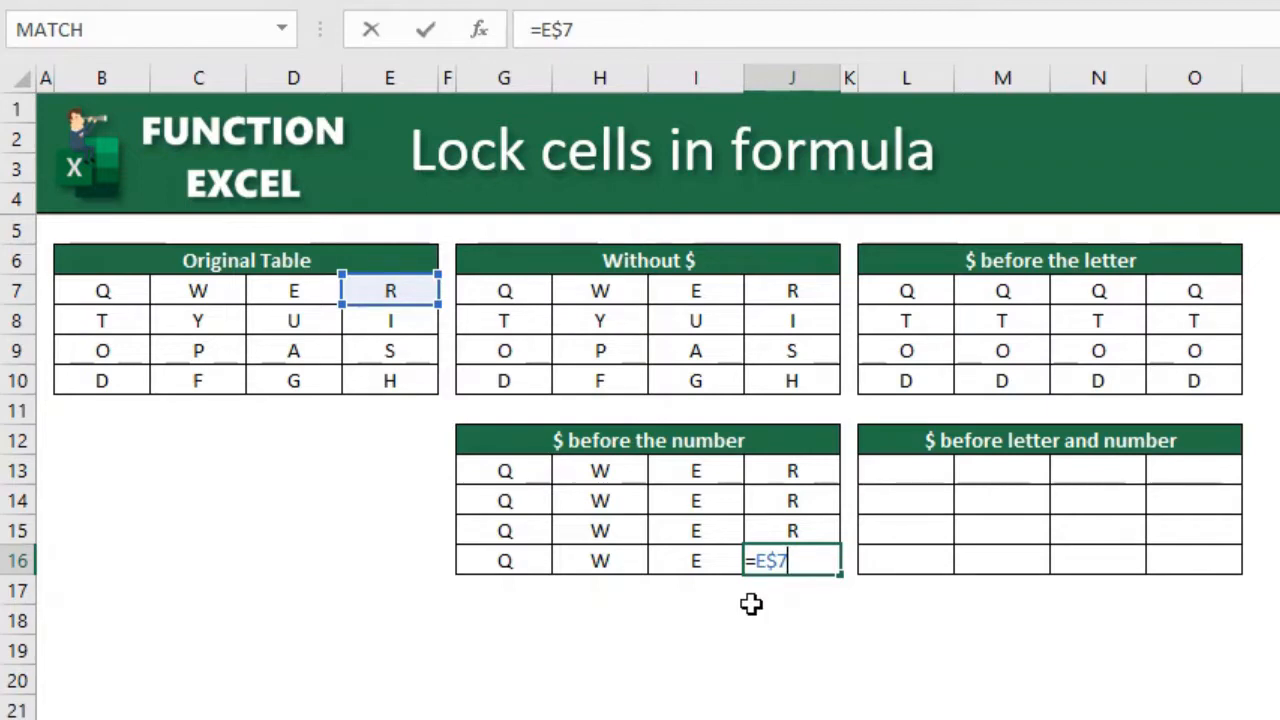
pyautogui.hotkey('ctrl', 'Return')
# - Enter the fully locked reference =$B$7 in cell L13 of the $ before letter and number table
pyautogui.click(908, 473)
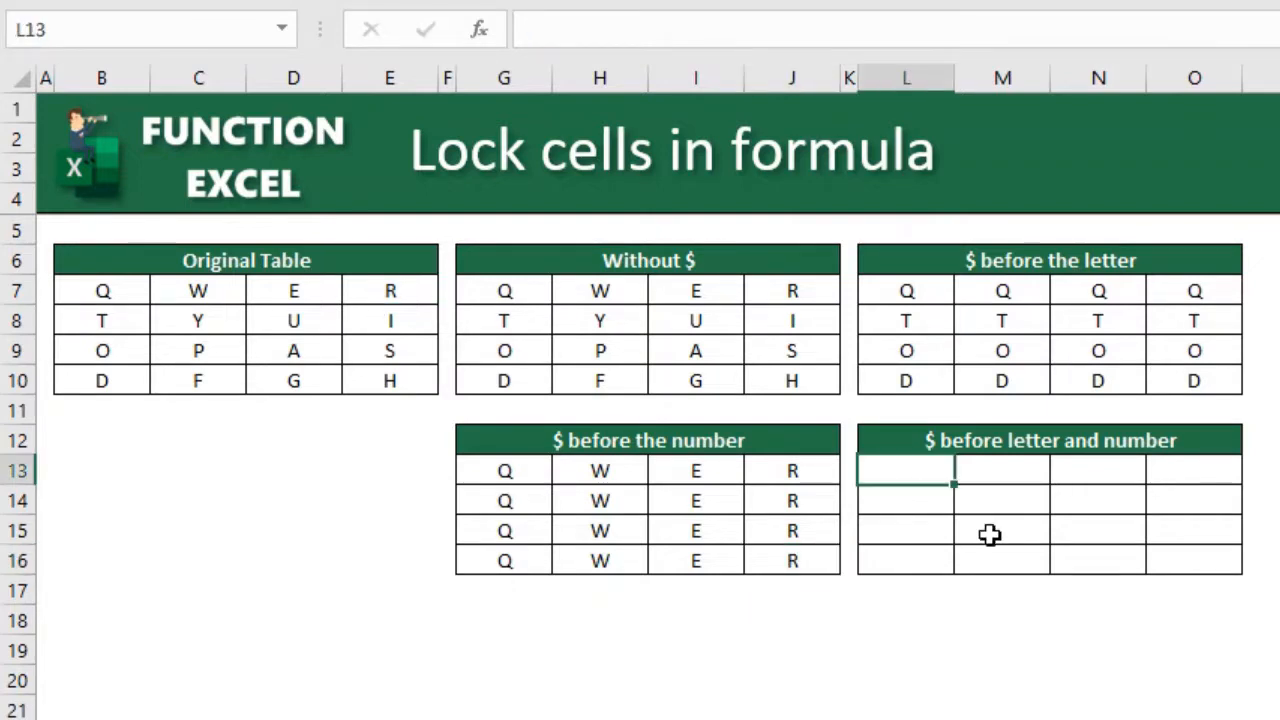
pyautogui.write('=')
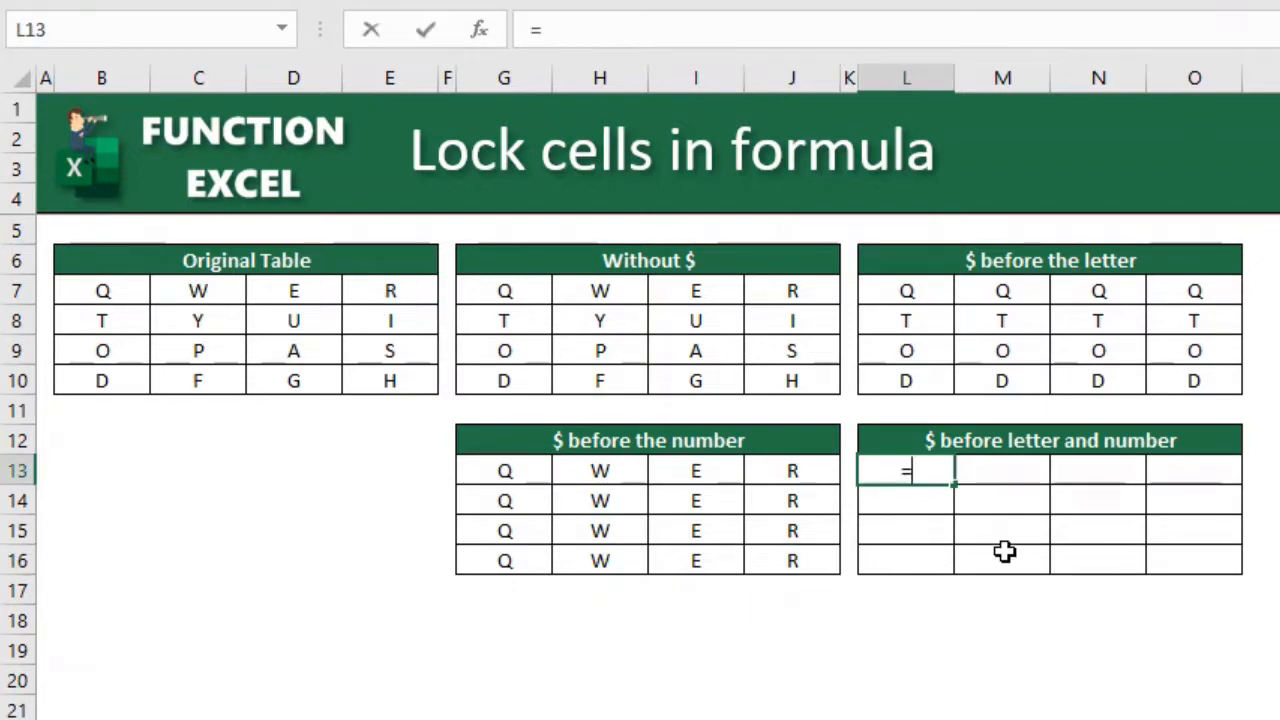
pyautogui.write('$B$')
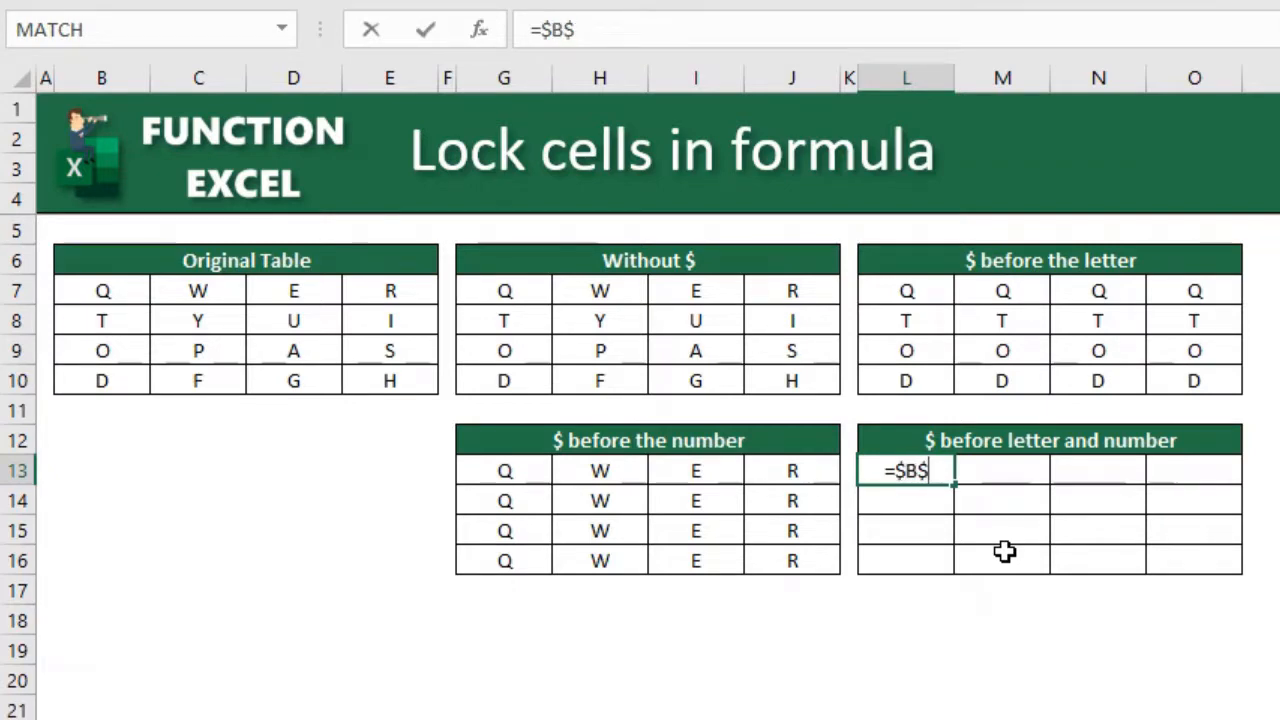
pyautogui.write('7')
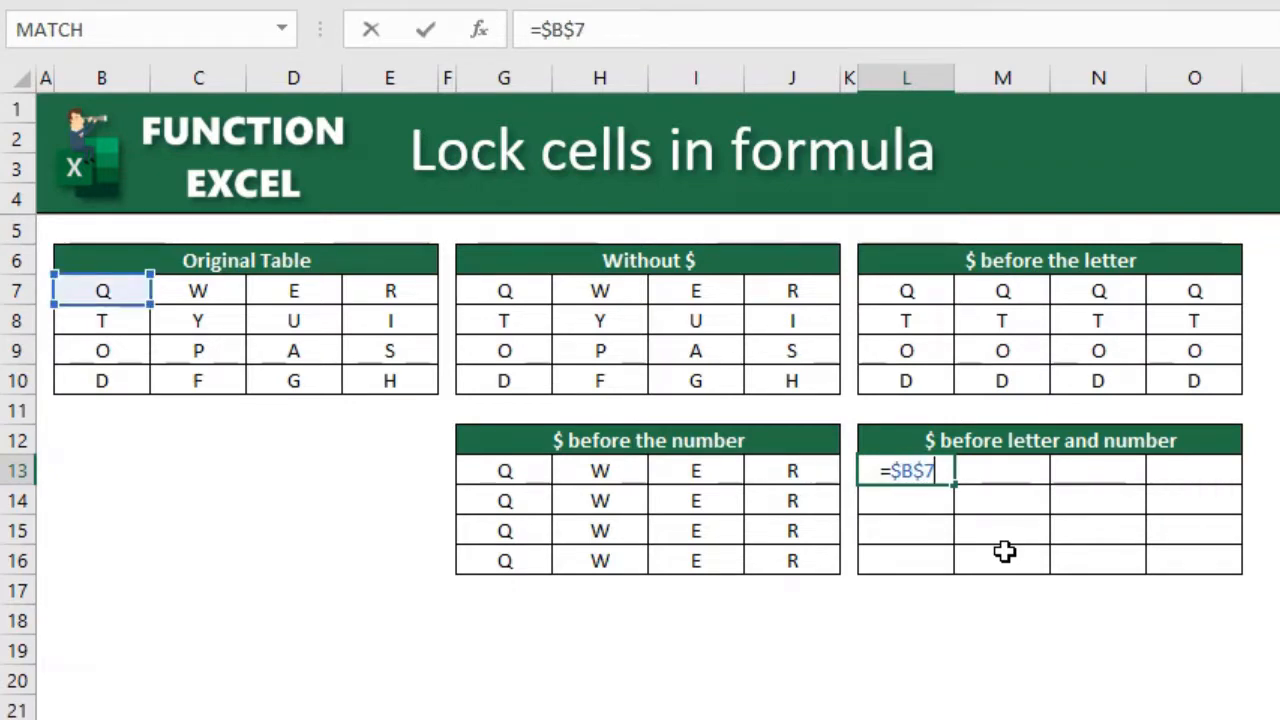
pyautogui.press('Return')
# - Copy the formula in L13 into the whole range L13:O16
pyautogui.press('Up')
pyautogui.hotkey('ctrl', 'c')
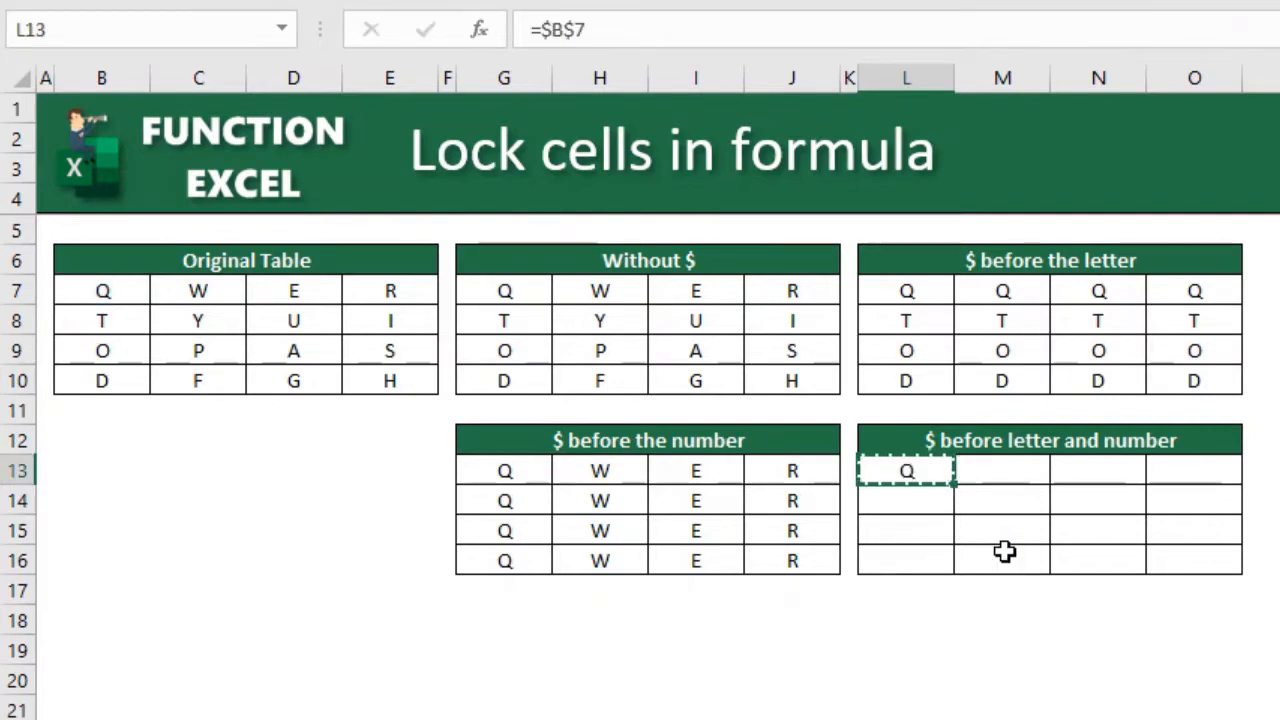
pyautogui.hotkey('shift', 'Right')
pyautogui.hotkey('shift', 'Down')
pyautogui.hotkey('shift', 'Right')
pyautogui.hotkey('shift', 'Right')
pyautogui.hotkey('shift', 'Down')
pyautogui.hotkey('shift', 'Down')
pyautogui.hotkey('ctrl', 'v')
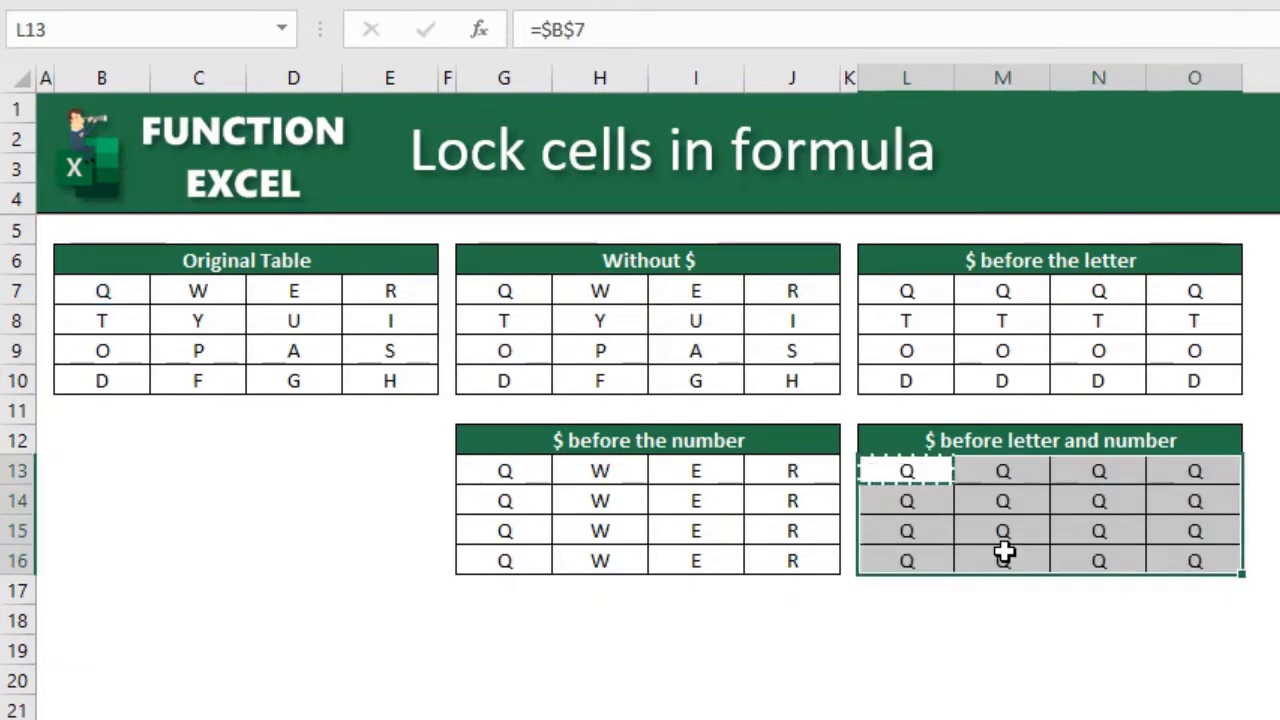
pyautogui.press('Escape')
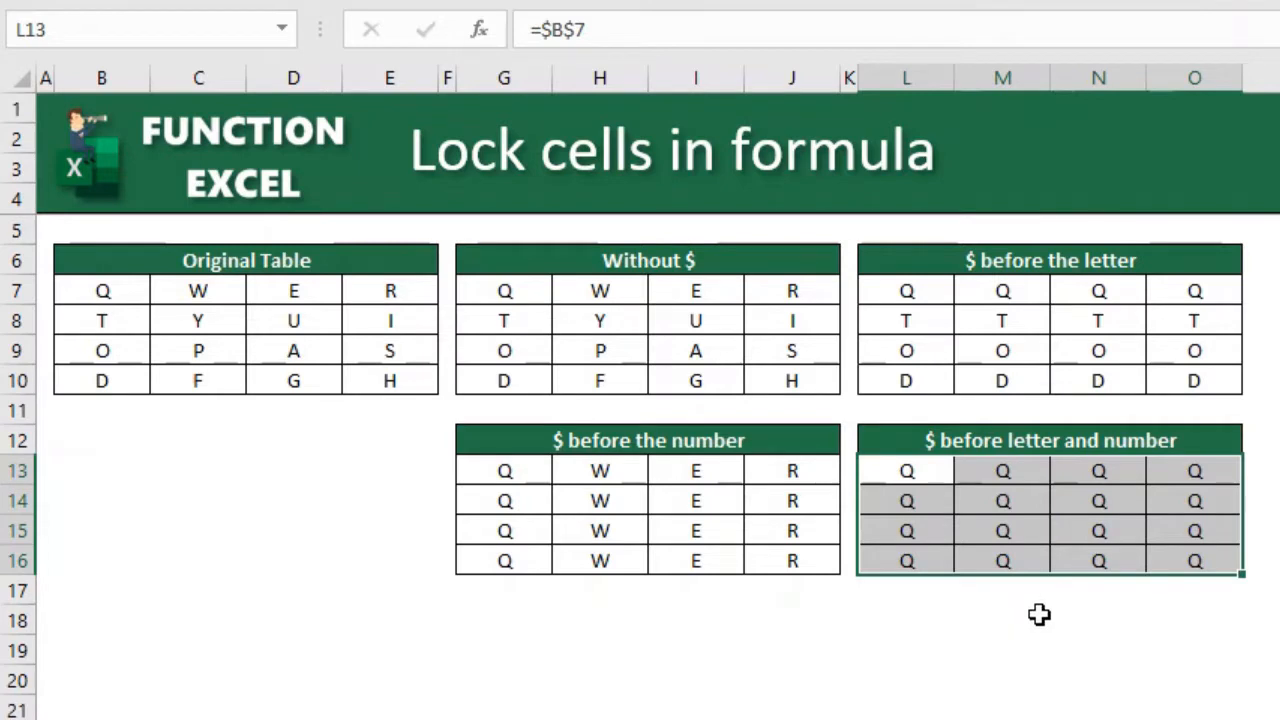
# - Compare the formulas in L13 and O16, including the cell that O16 references
pyautogui.click(910, 478)
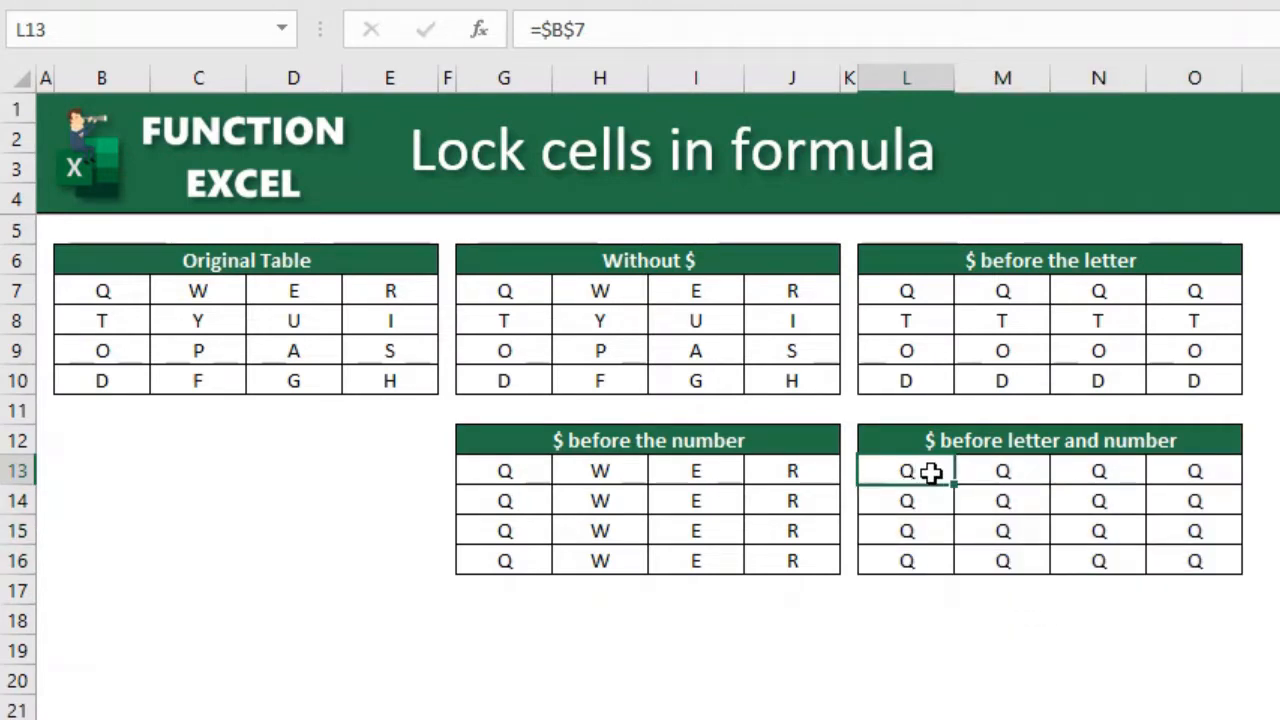
pyautogui.click(1192, 565)
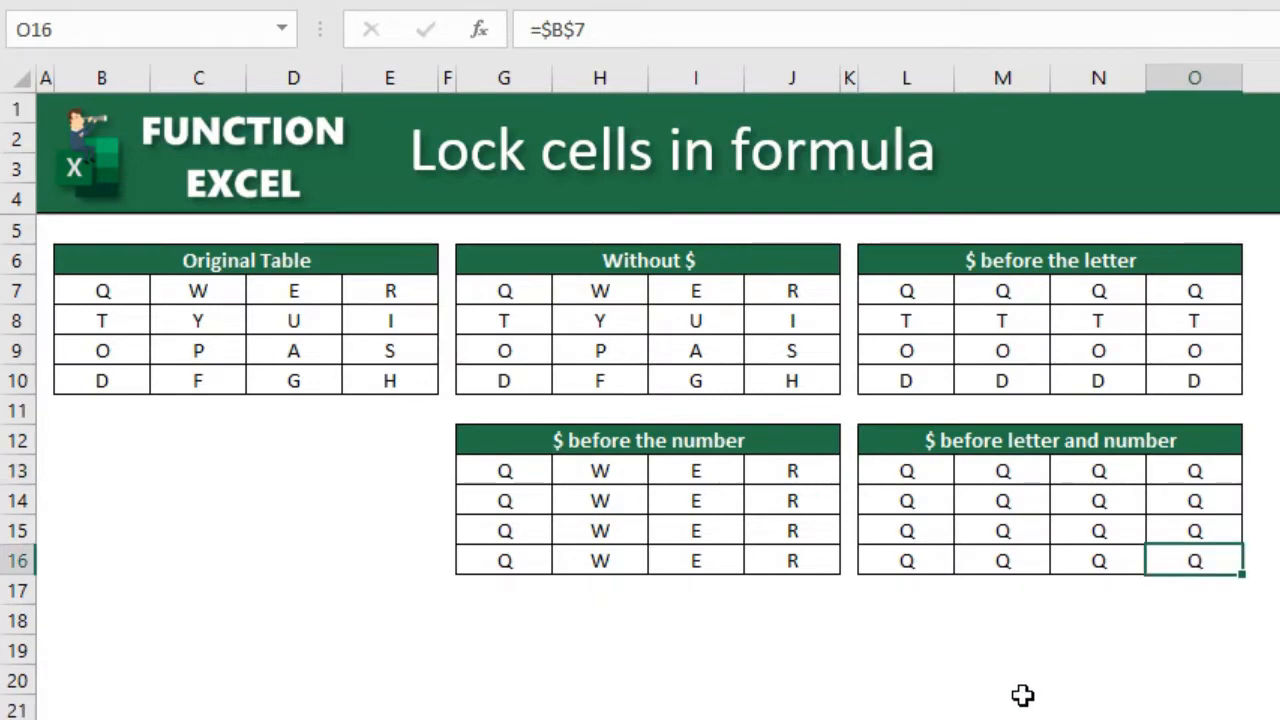
pyautogui.press('F2')
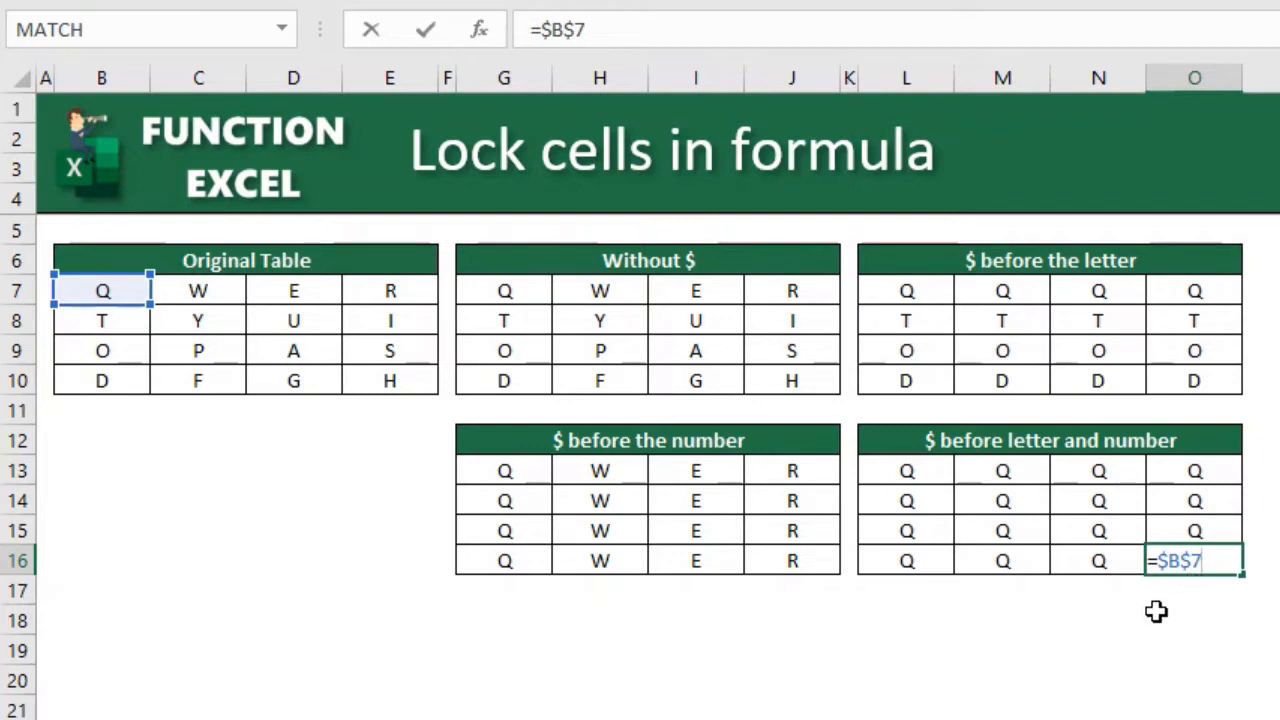
# - Try the reference =B7 in empty cell C14, cycling it through the $B$7, B$7 and column-locked forms back to B7, and discard the entry
pyautogui.click(232, 500)
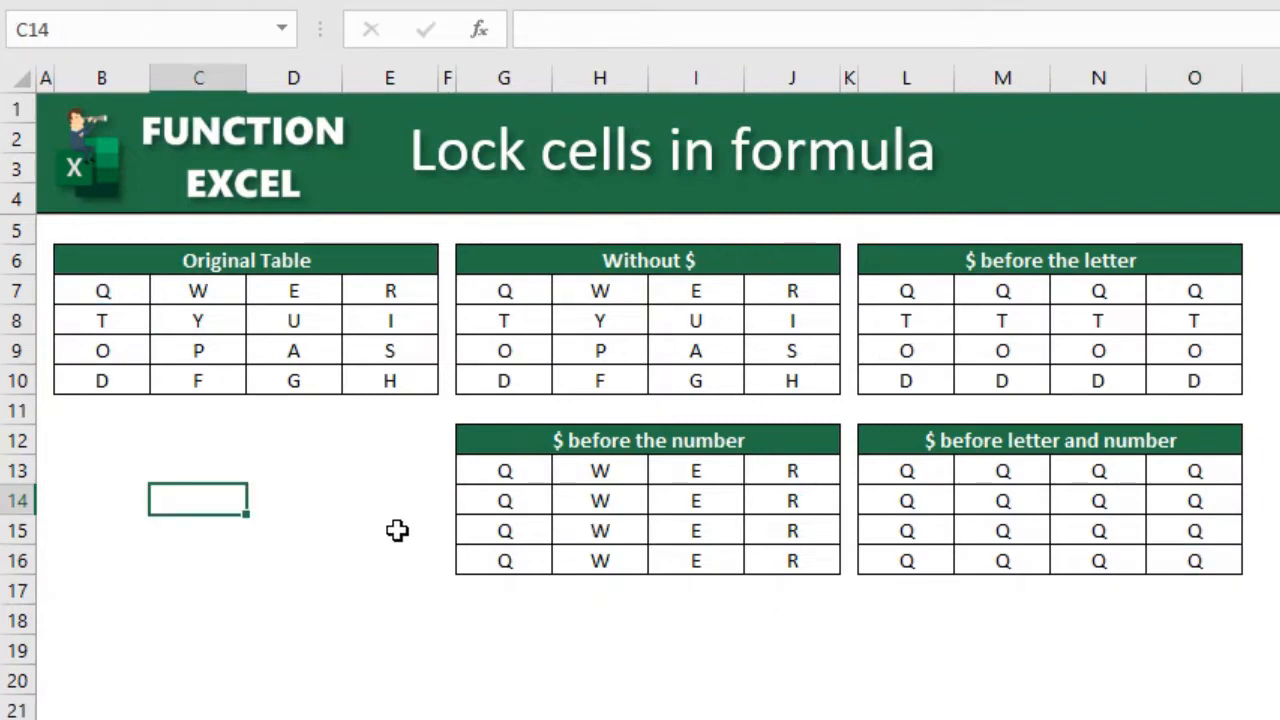
pyautogui.write('=b7')
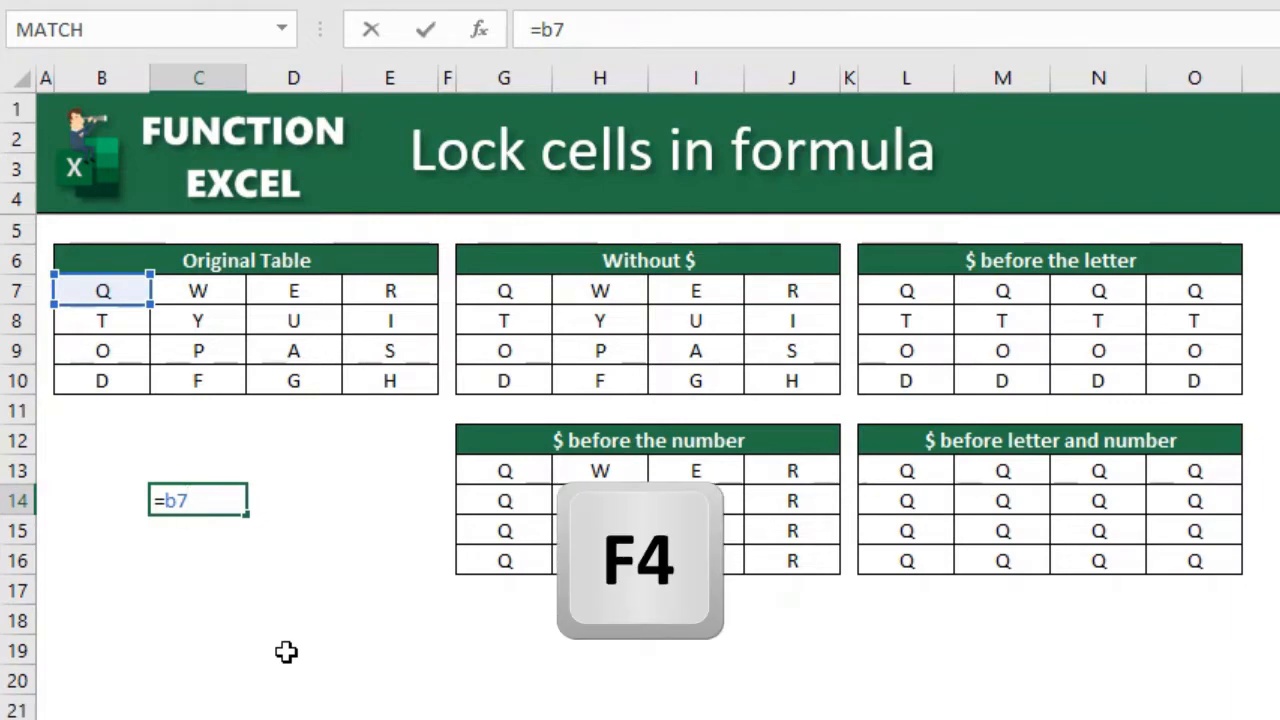
pyautogui.press('F4')
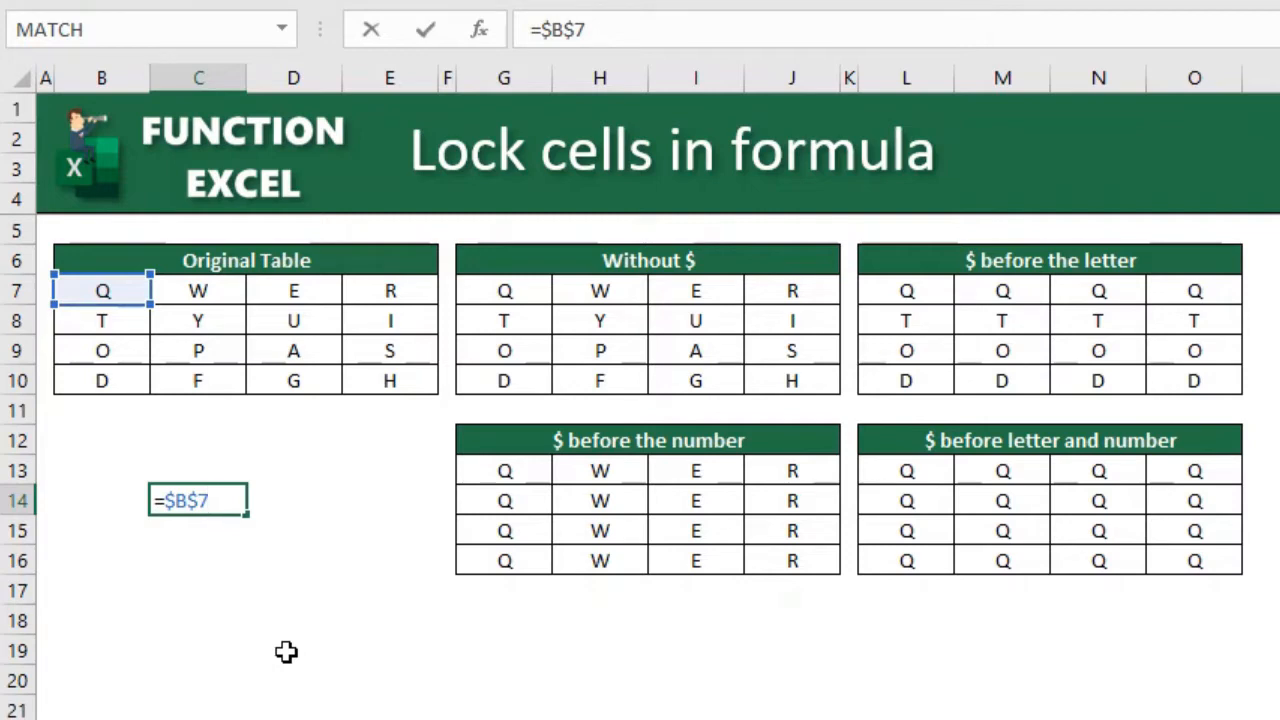
pyautogui.press('F4')
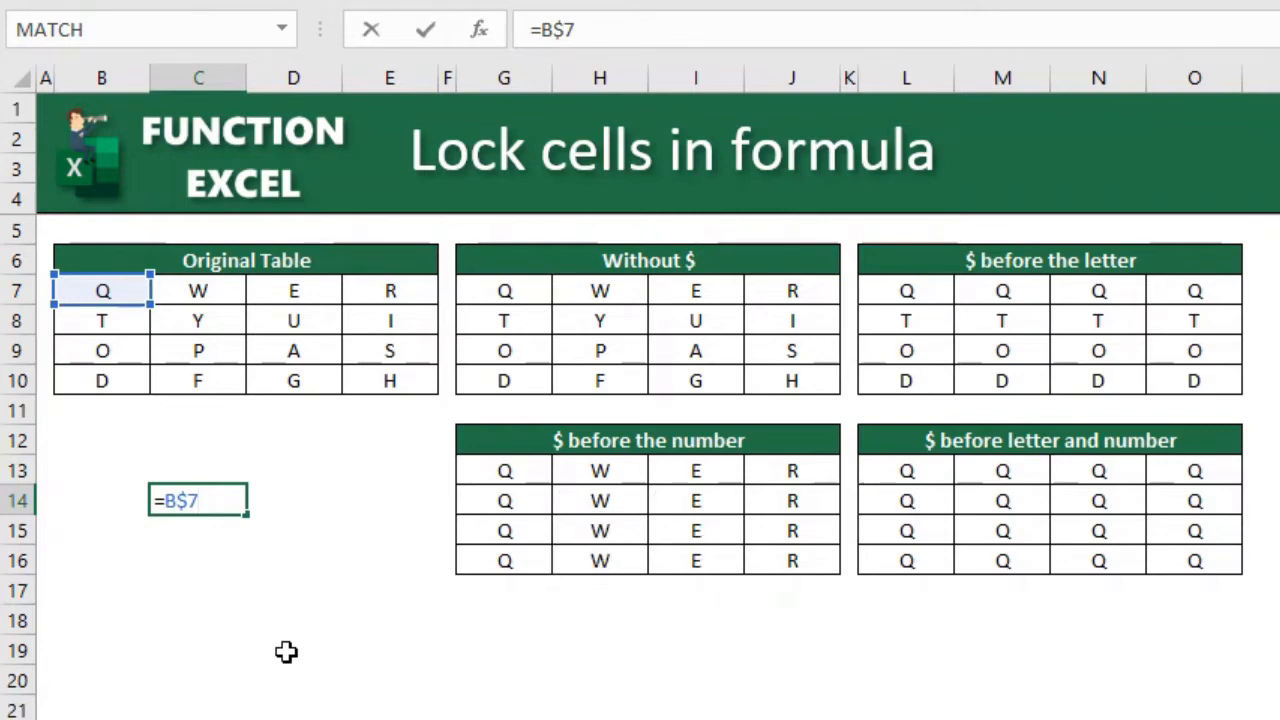
pyautogui.press('F4')
pyautogui.press('F4')
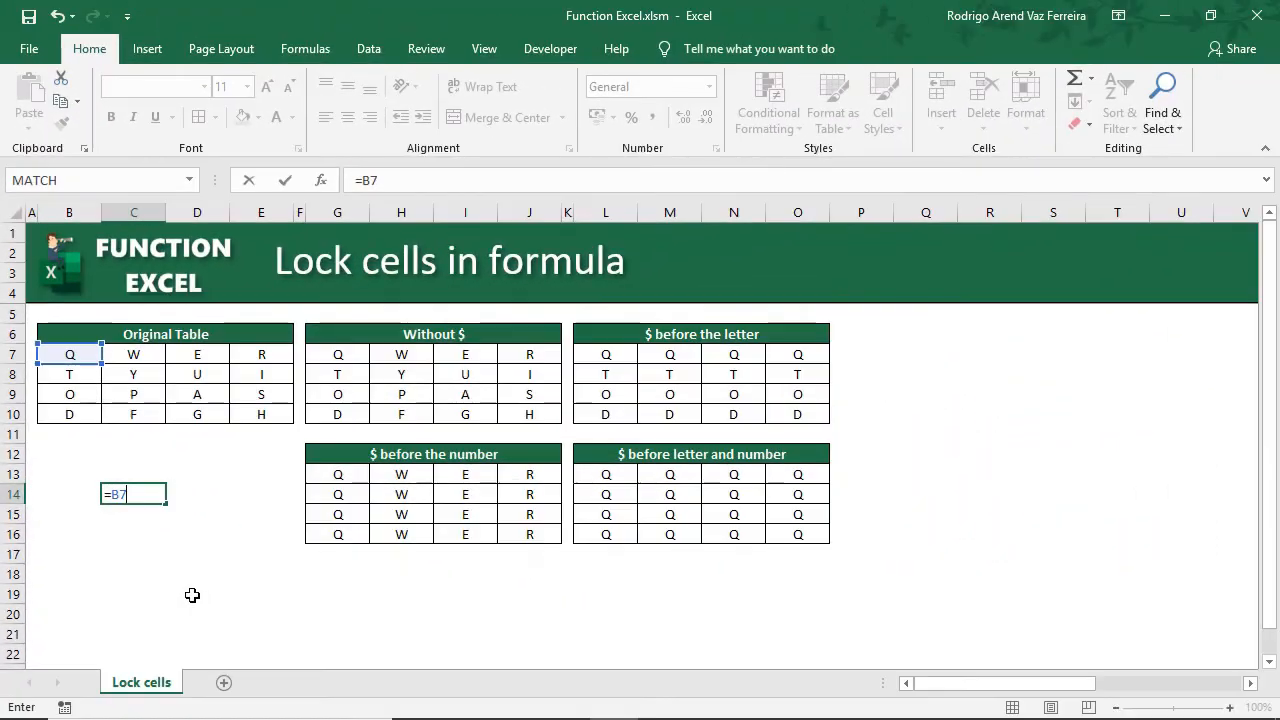
pyautogui.press('Escape')
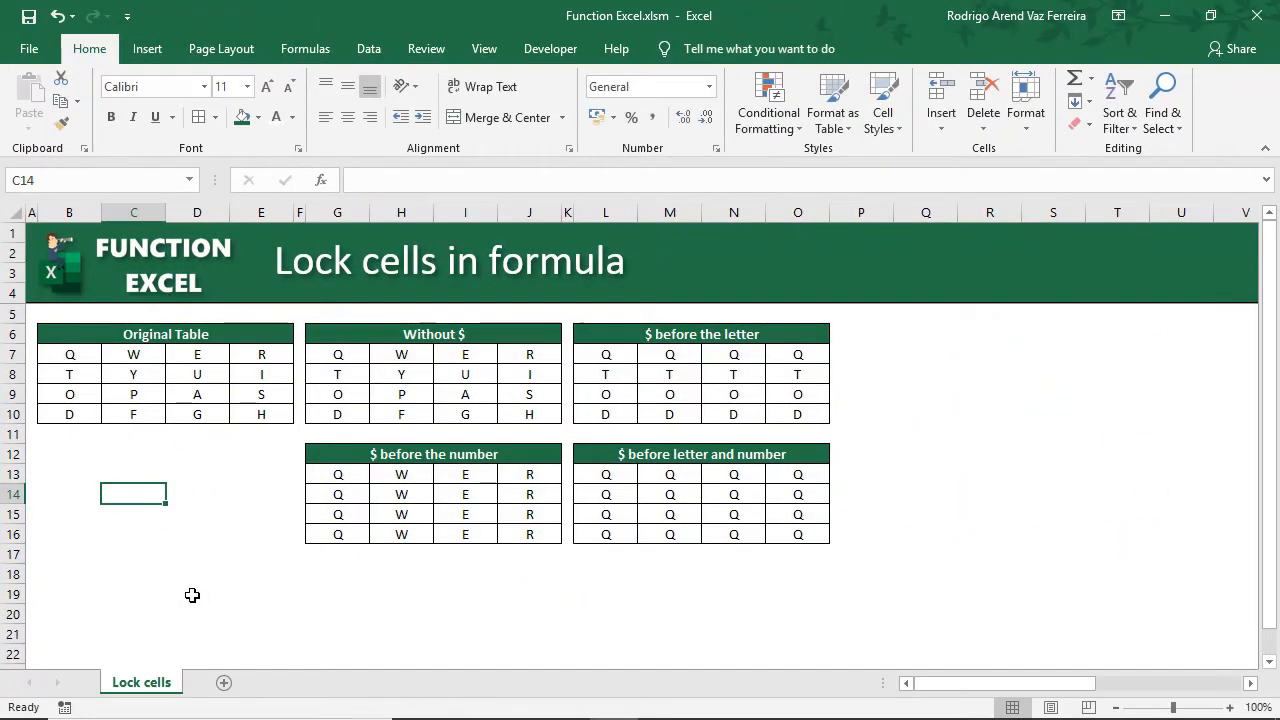